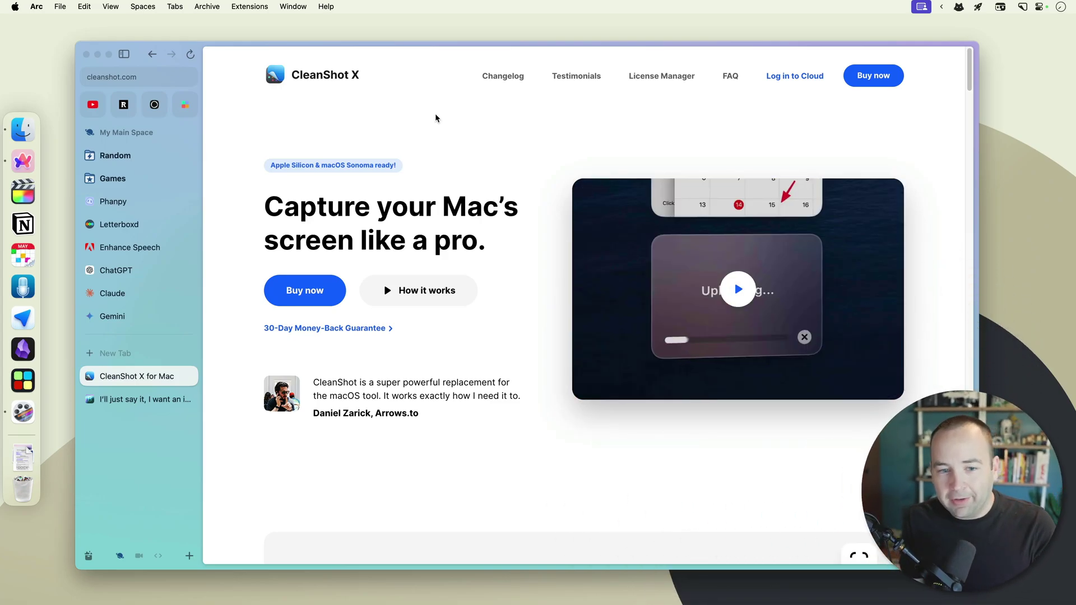
# - View CleanShot X's $29 price on cleanshot.com in Arc, then close the pricing tab
pyautogui.click(306, 295)
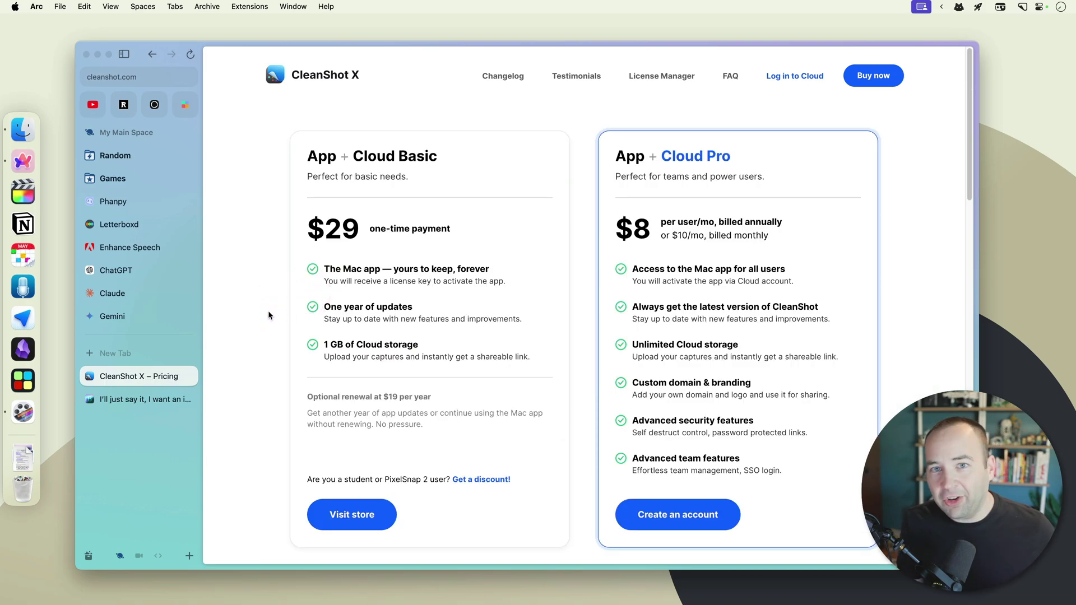
pyautogui.moveTo(308, 229); pyautogui.dragTo(358, 230)
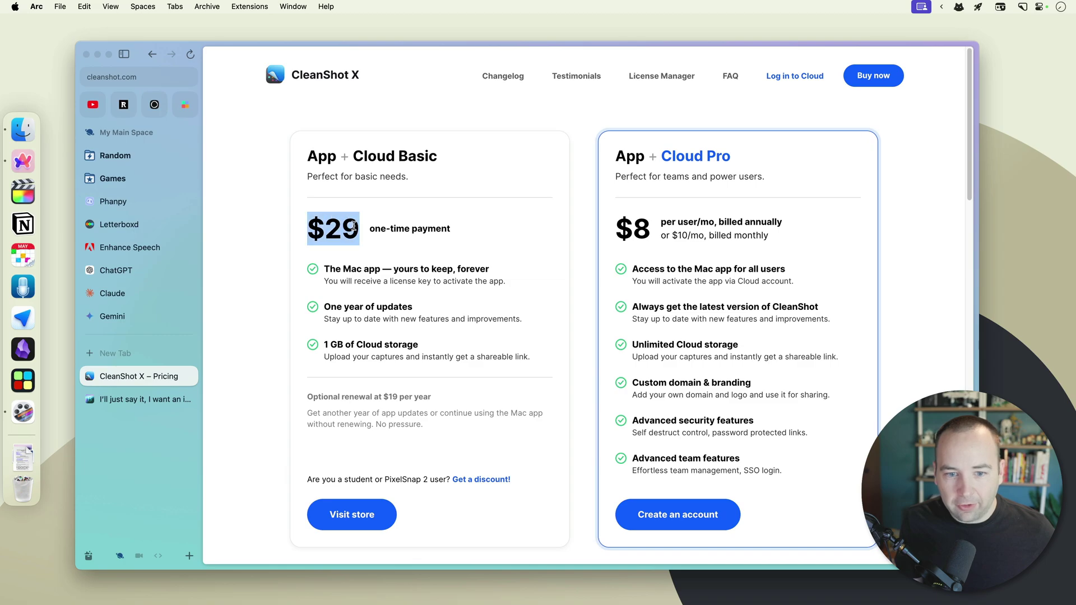
pyautogui.click(364, 231)
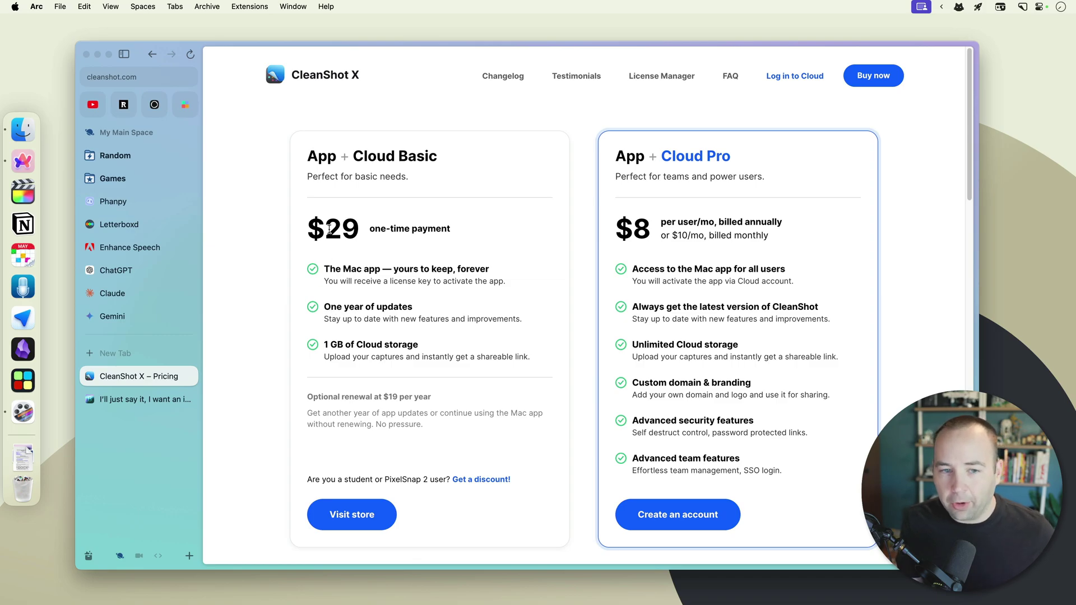
pyautogui.press('super+w')
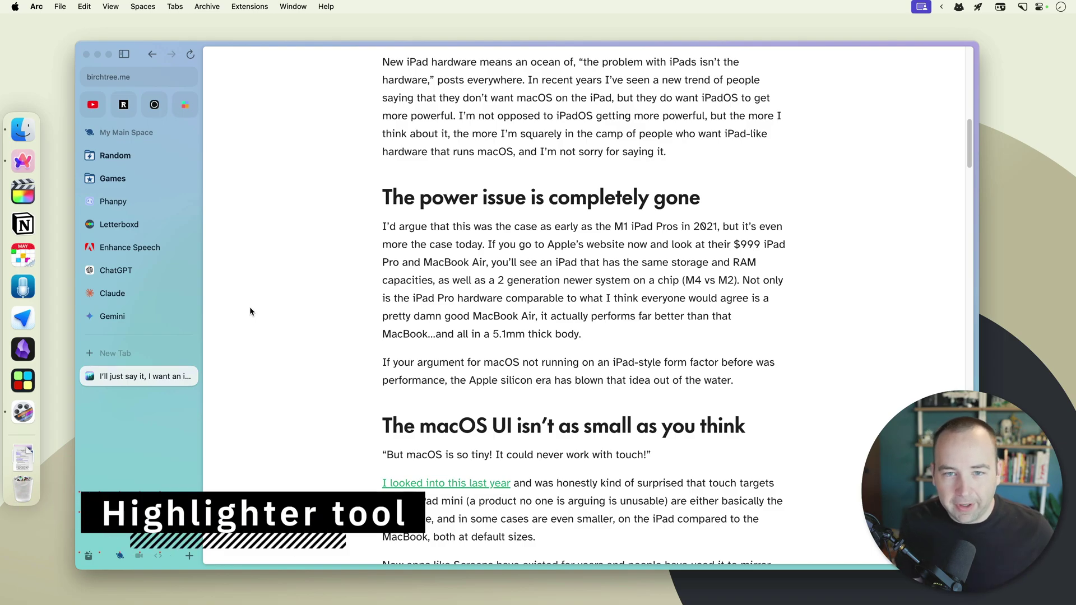
# - Capture 'The power issue is completely gone' section, hide Arc, and open the capture for annotating
pyautogui.press('super+shift+4')
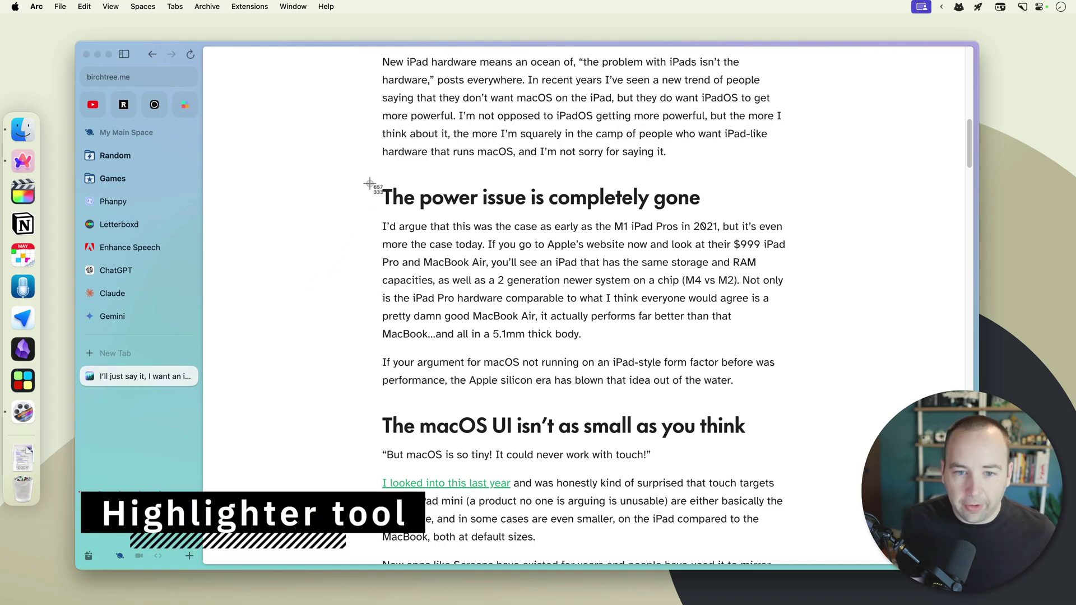
pyautogui.moveTo(363, 169); pyautogui.dragTo(821, 413)
pyautogui.press('super+h')
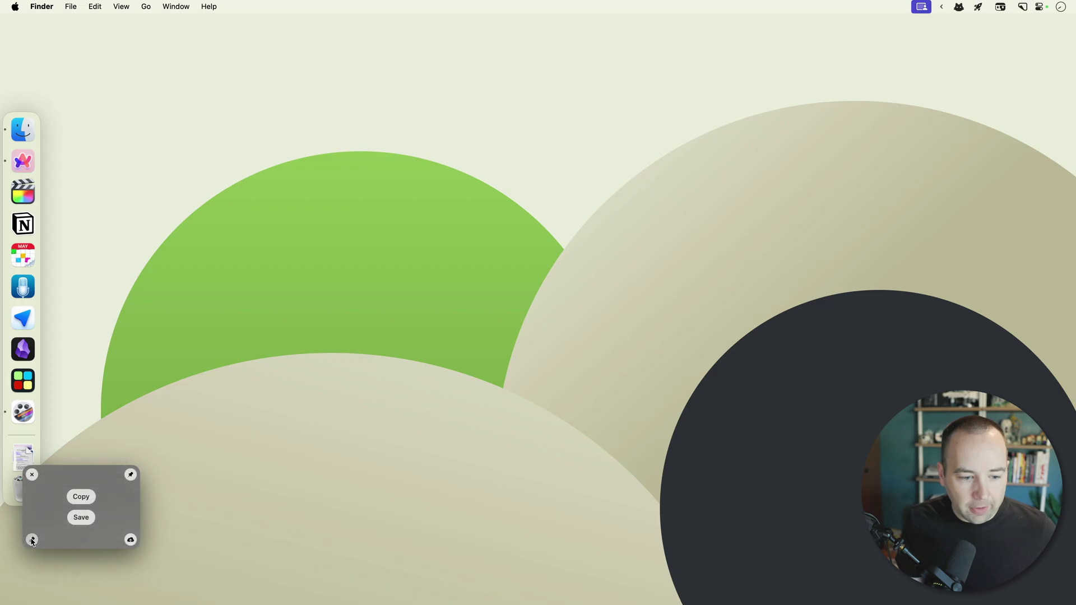
pyautogui.click(28, 540)
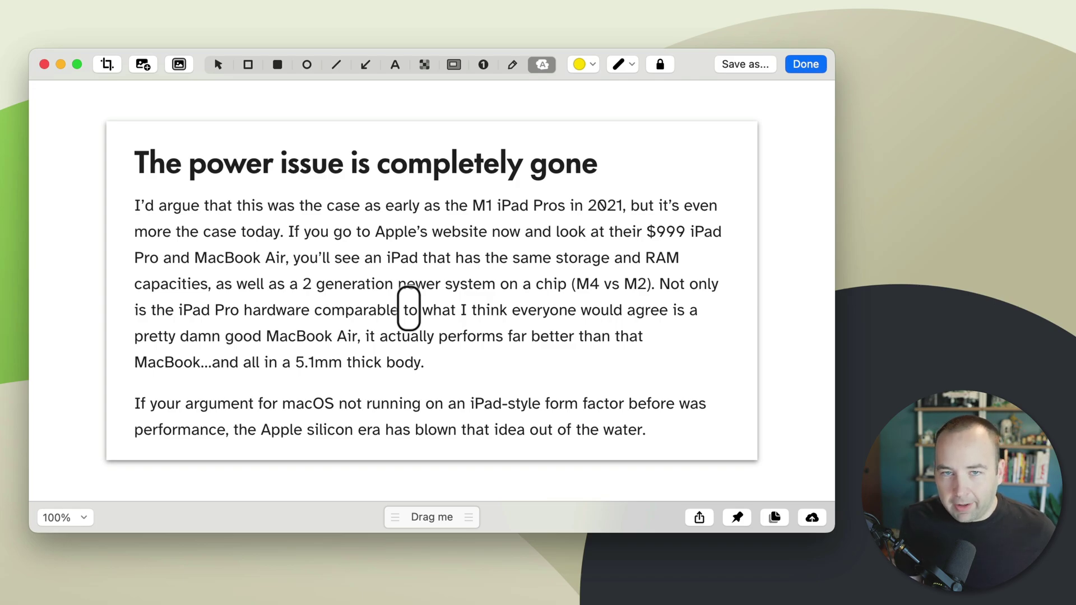
# - Highlight the heading and both lines of the closing macOS/Apple silicon paragraph in yellow
pyautogui.click(632, 70)
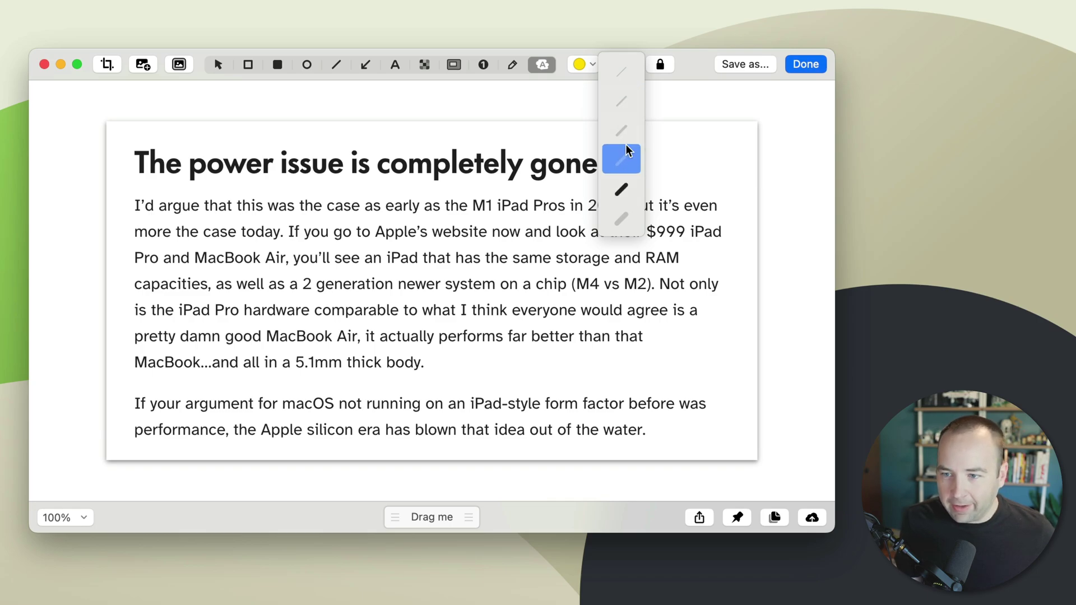
pyautogui.click(698, 56)
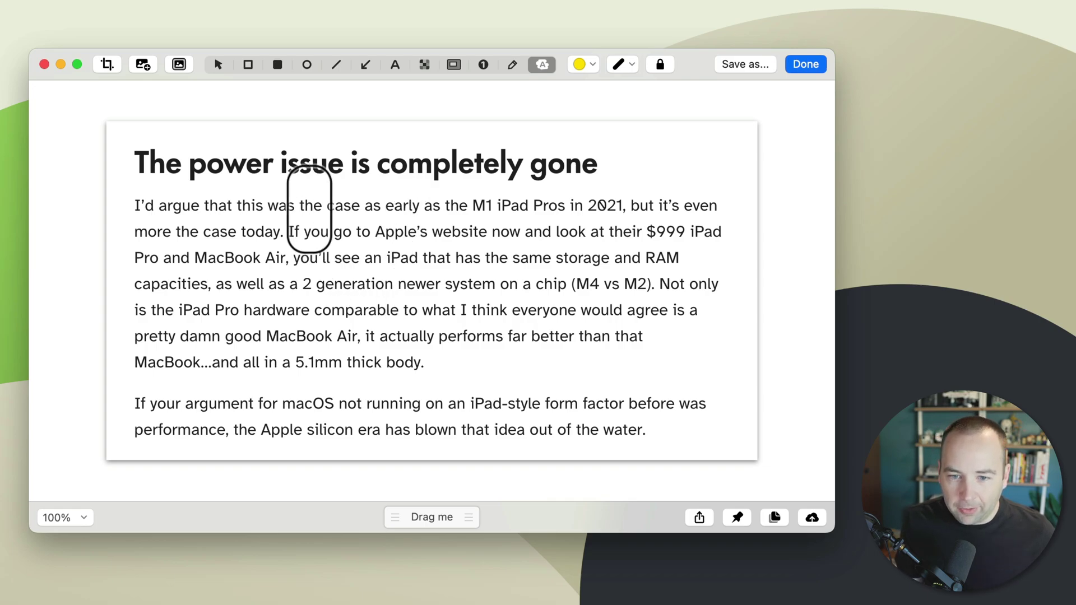
pyautogui.moveTo(150, 190); pyautogui.dragTo(602, 188)
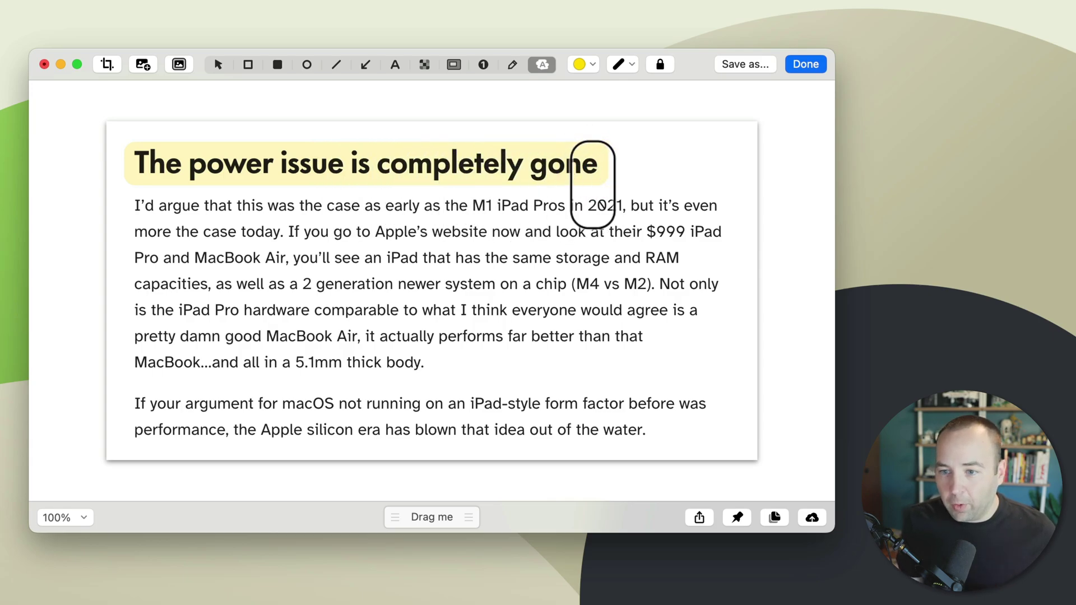
pyautogui.moveTo(144, 417); pyautogui.dragTo(704, 418)
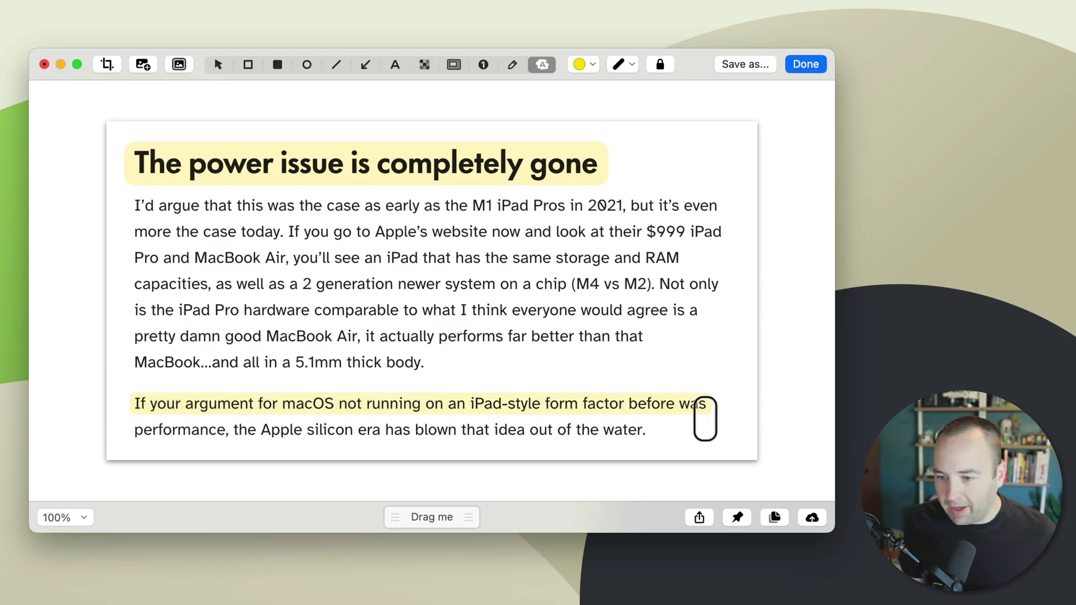
pyautogui.moveTo(144, 444); pyautogui.dragTo(649, 439)
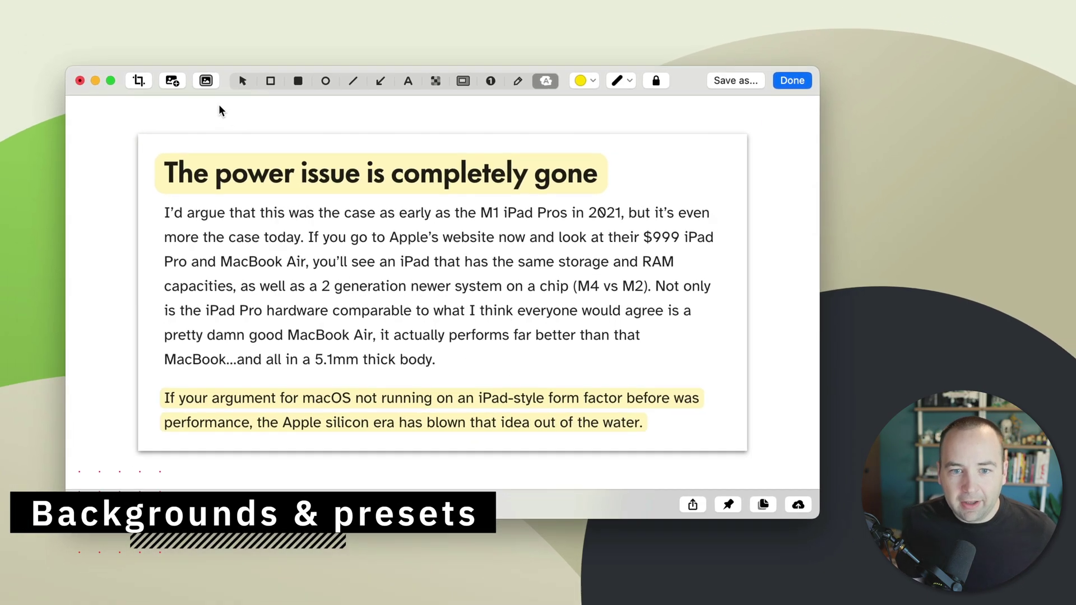
# - In the background settings, turn on Auto-balance and add an inset around the screenshot
pyautogui.click(206, 80)
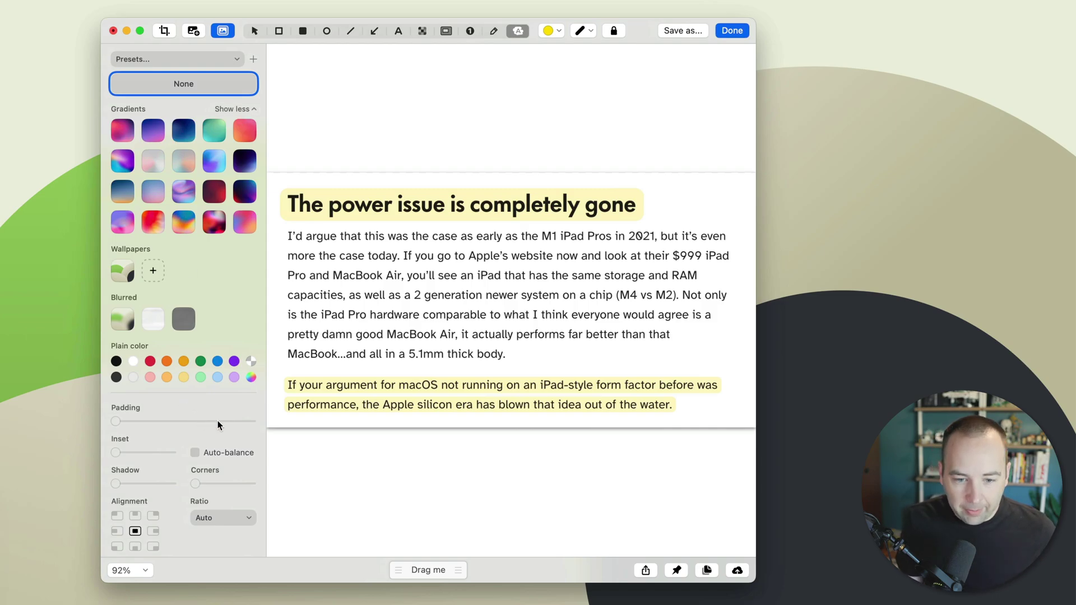
pyautogui.click(194, 453)
pyautogui.moveTo(118, 452); pyautogui.dragTo(125, 452)
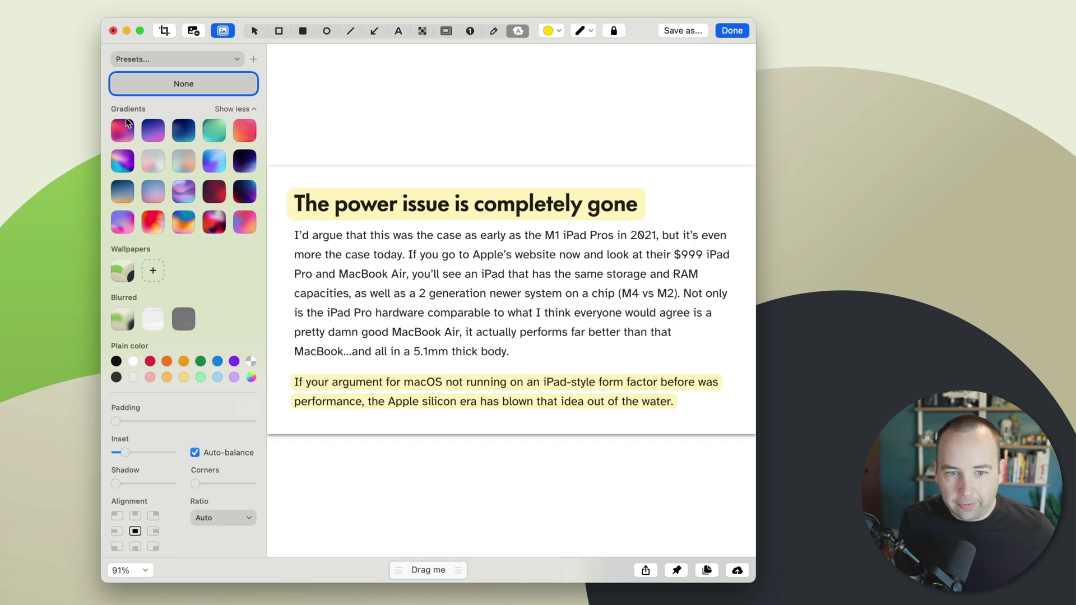
# - Try several gradient swatches and settle on the blue-pink gradient background
pyautogui.click(132, 199)
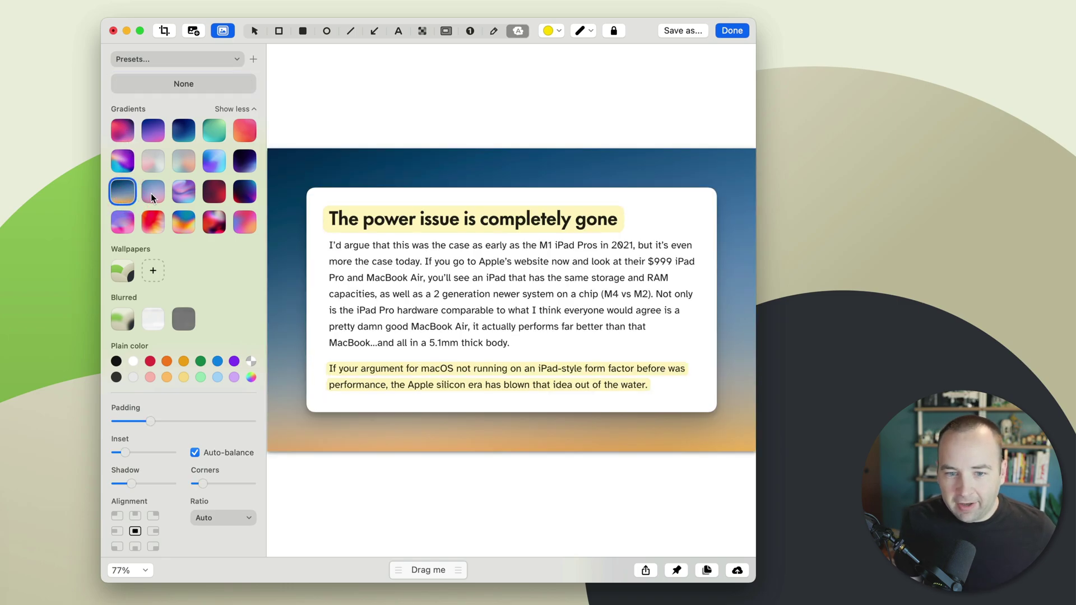
pyautogui.click(151, 193)
pyautogui.click(184, 195)
pyautogui.click(214, 192)
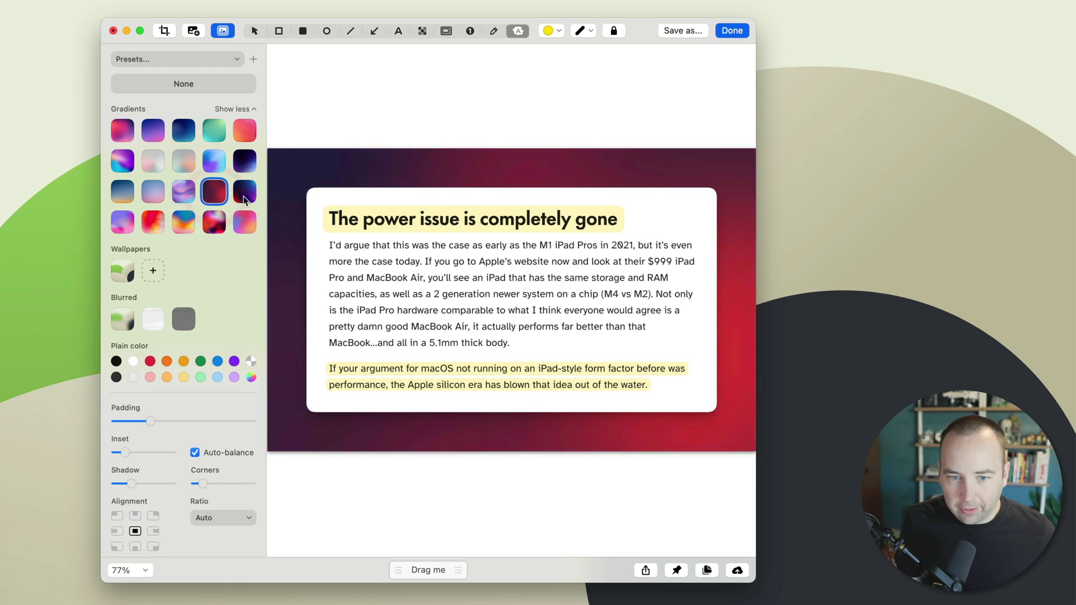
pyautogui.click(214, 222)
pyautogui.click(245, 221)
pyautogui.click(219, 225)
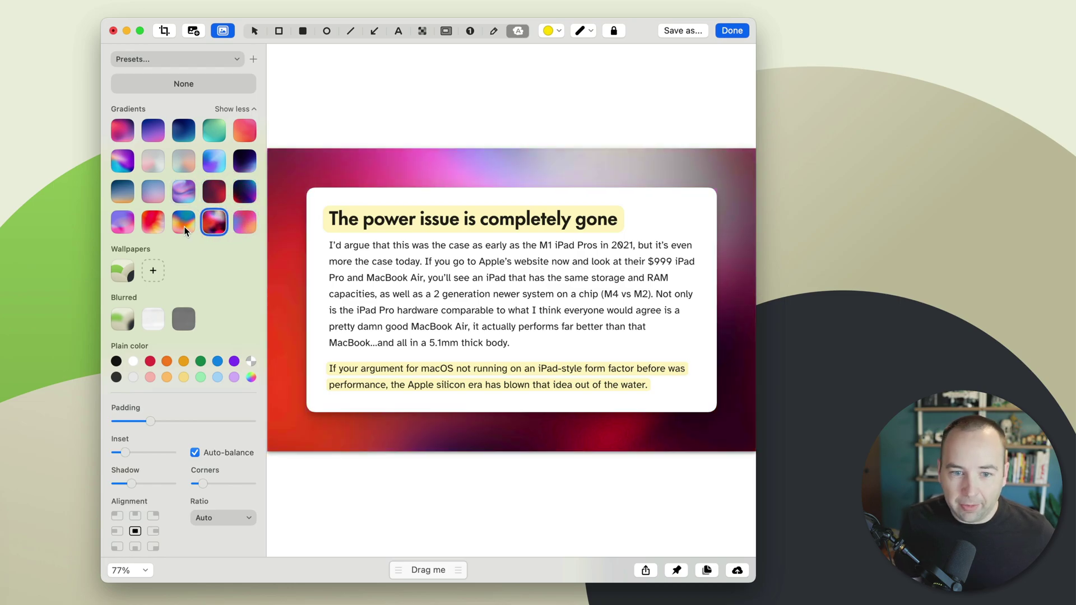
pyautogui.click(184, 227)
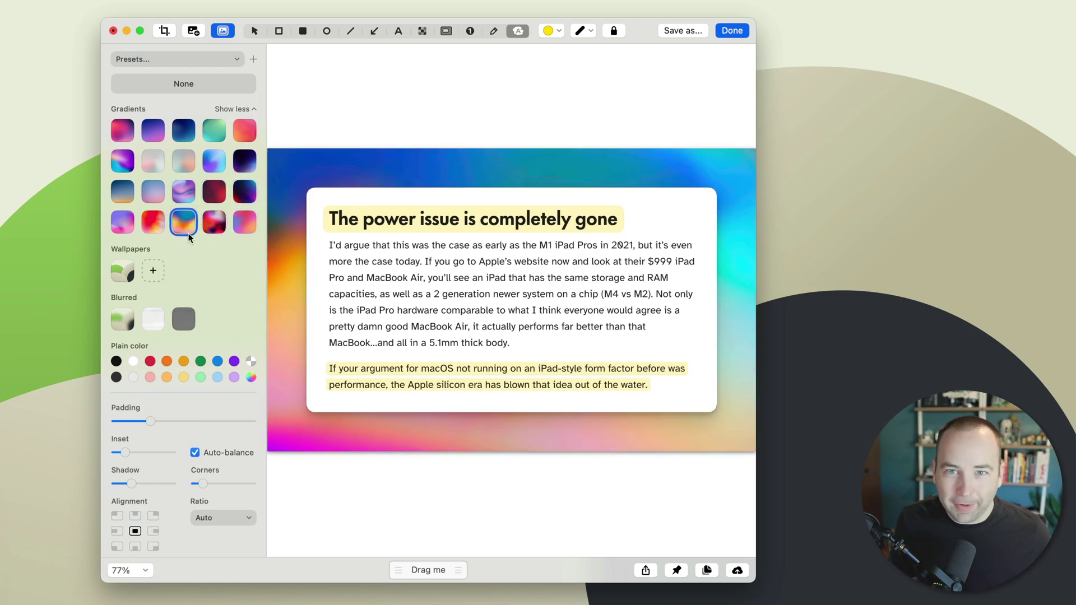
pyautogui.click(152, 224)
pyautogui.click(123, 223)
pyautogui.click(123, 191)
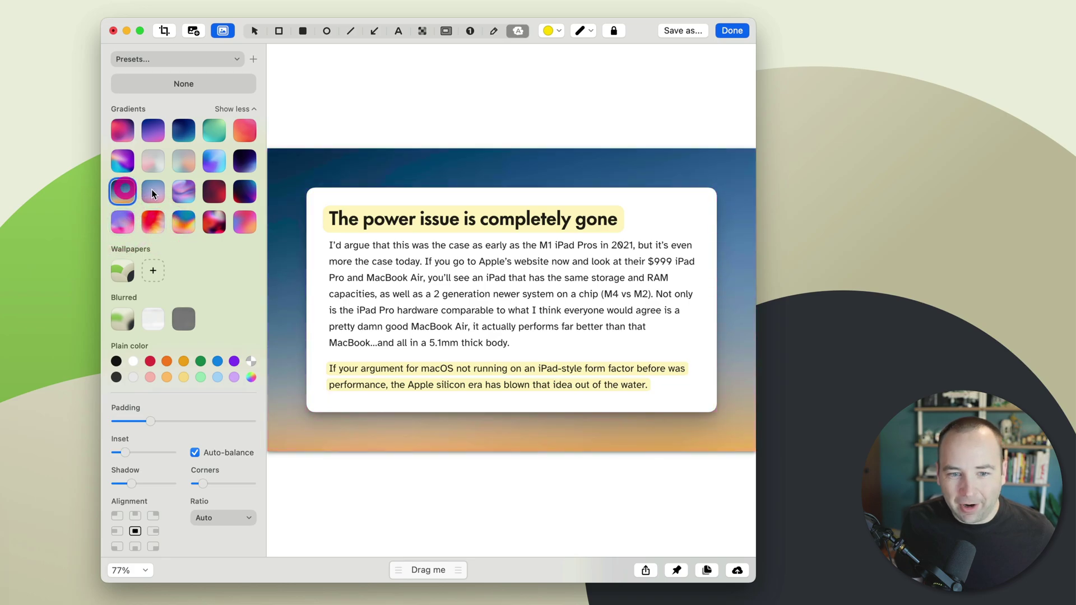
pyautogui.click(152, 193)
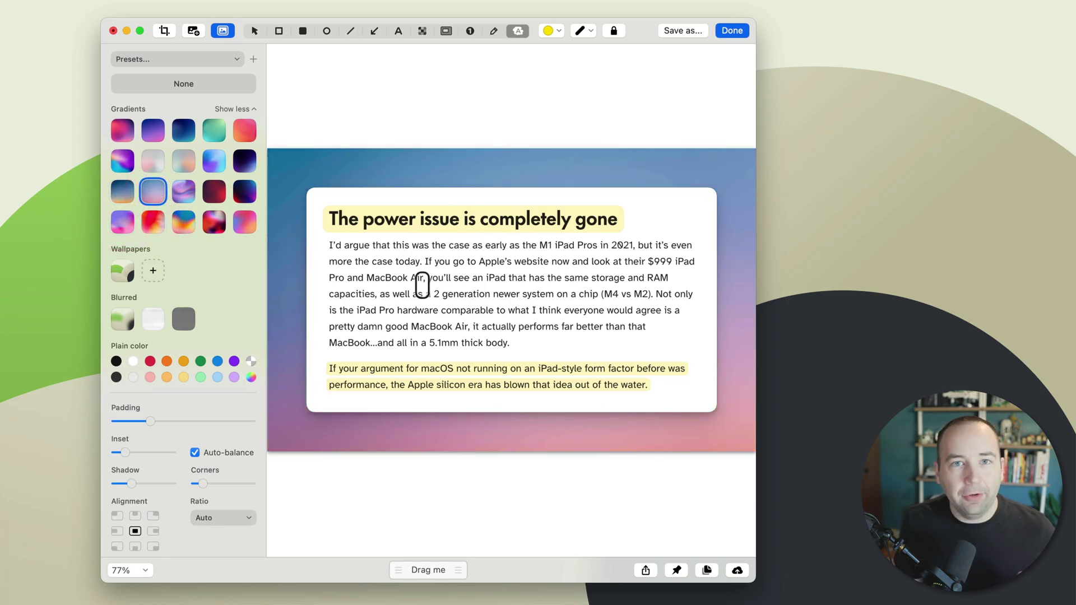
pyautogui.click(197, 59)
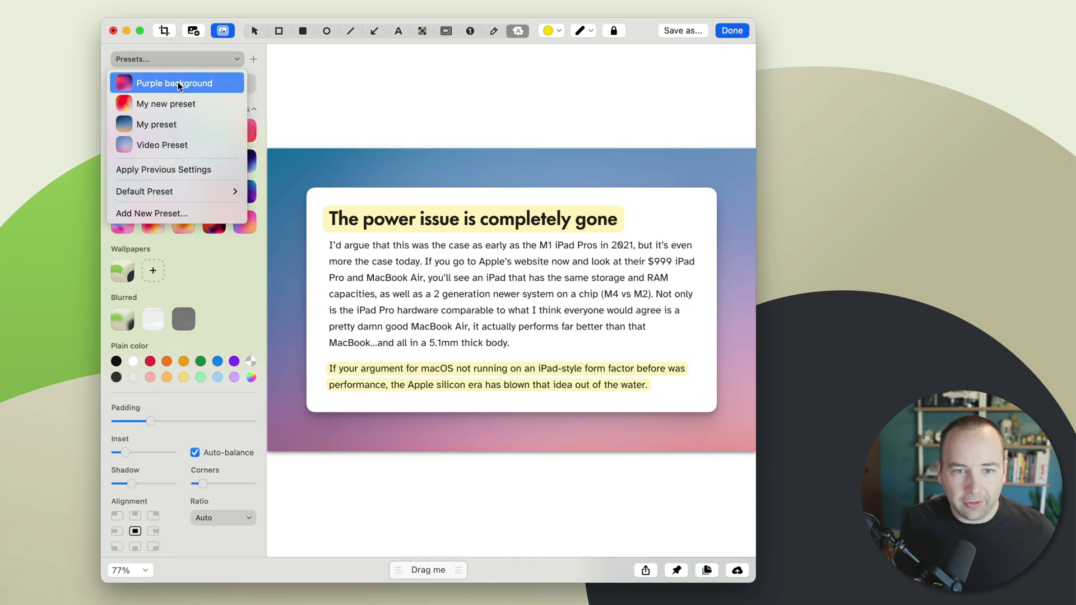
# - Apply Video Preset to the current screenshot
pyautogui.click(160, 146)
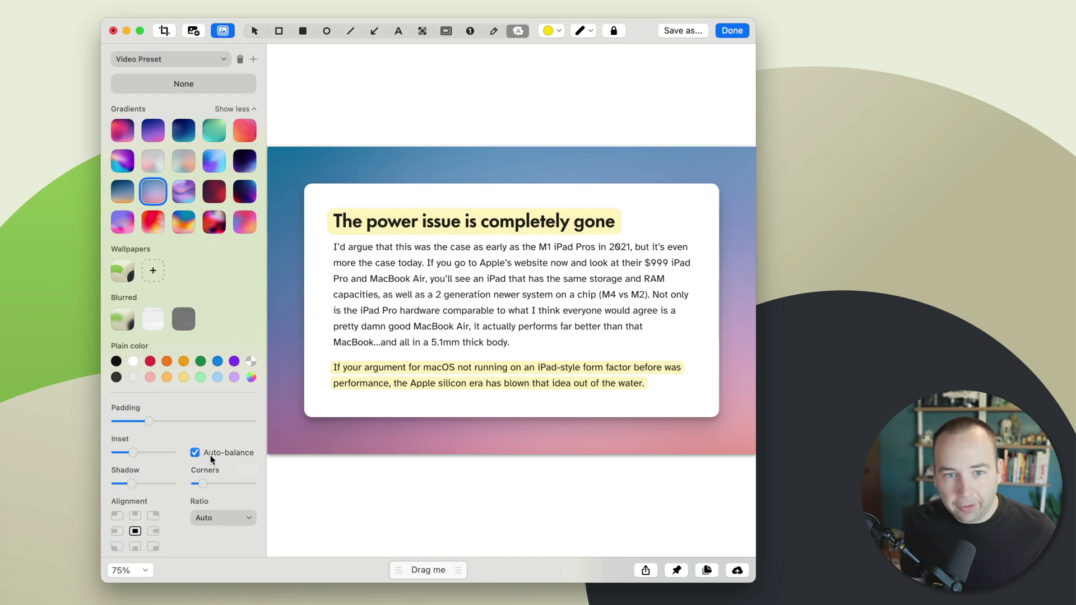
pyautogui.click(222, 62)
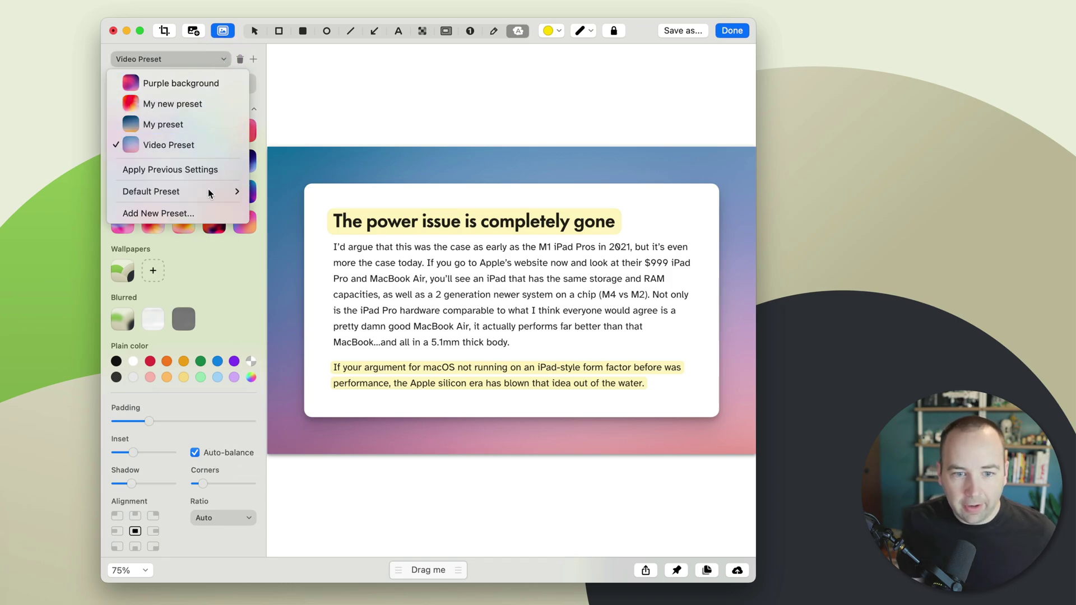
pyautogui.moveTo(198, 195)
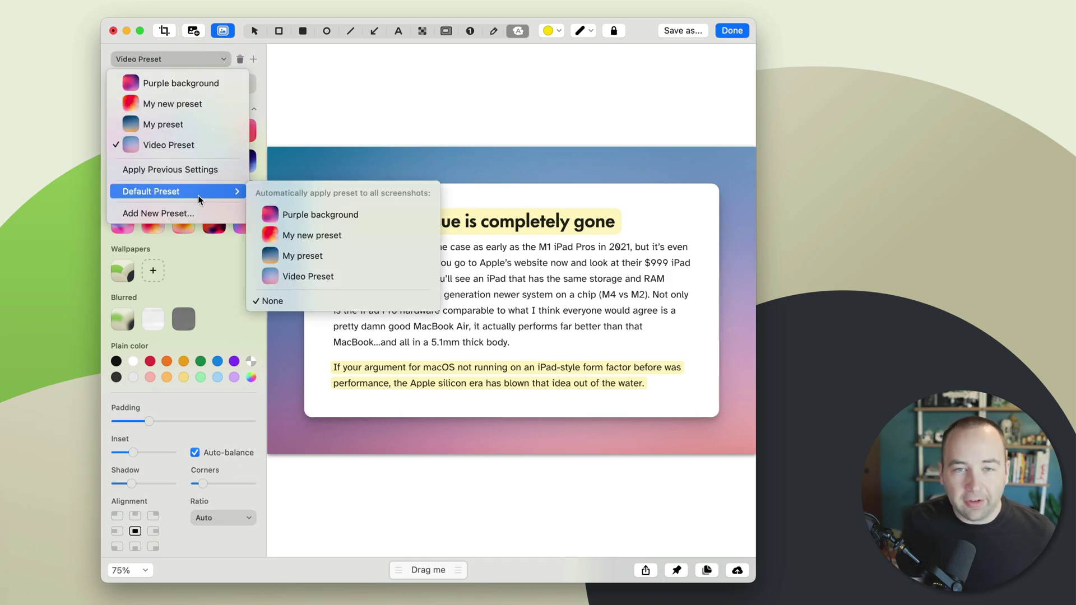
pyautogui.click(314, 96)
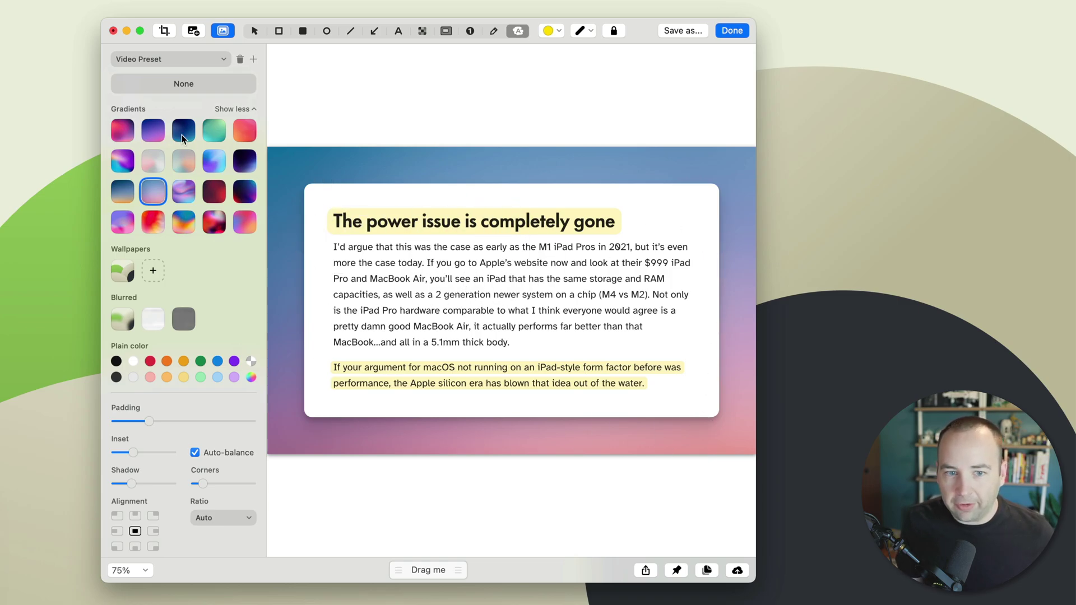
# - Set Default Preset to Video Preset so it auto-applies, then finish editing
pyautogui.click(160, 58)
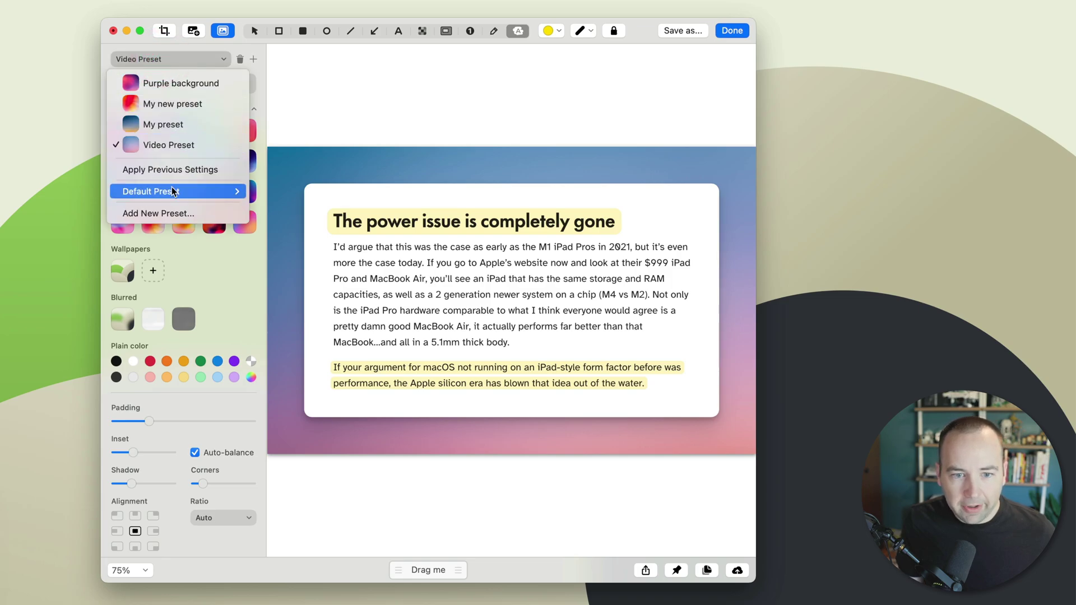
pyautogui.moveTo(185, 191)
pyautogui.click(311, 276)
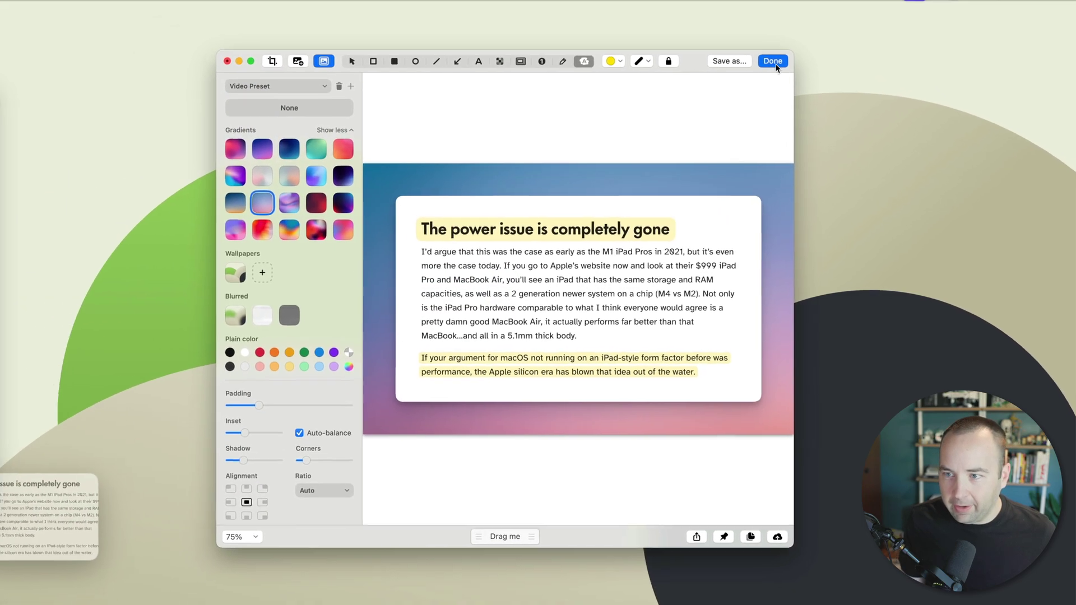
pyautogui.click(732, 30)
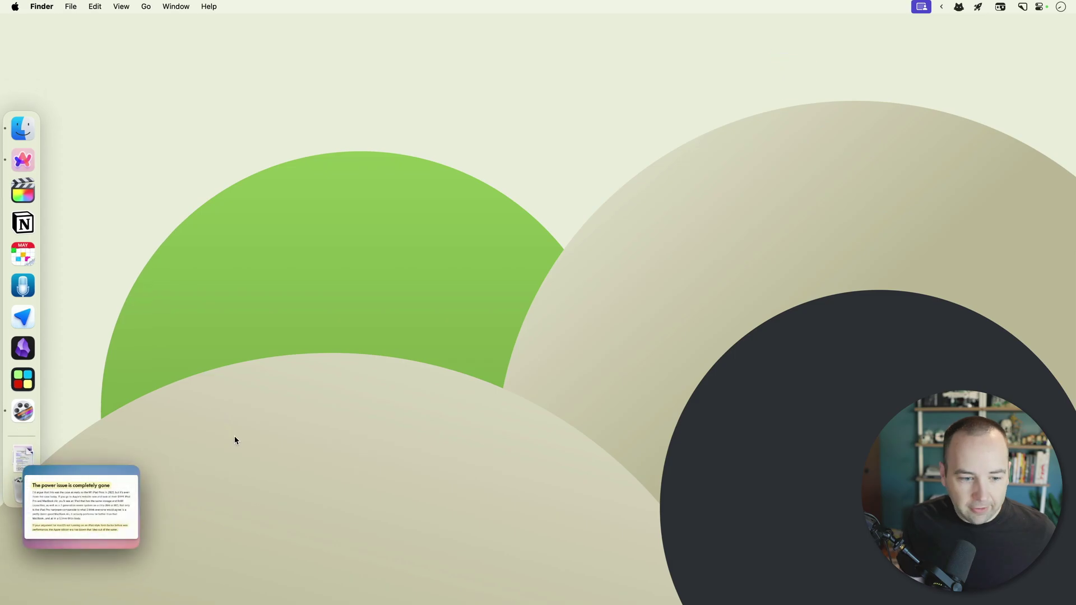
# - Capture the article's macOS UI heading section and preview the auto-framed result
pyautogui.click(23, 161)
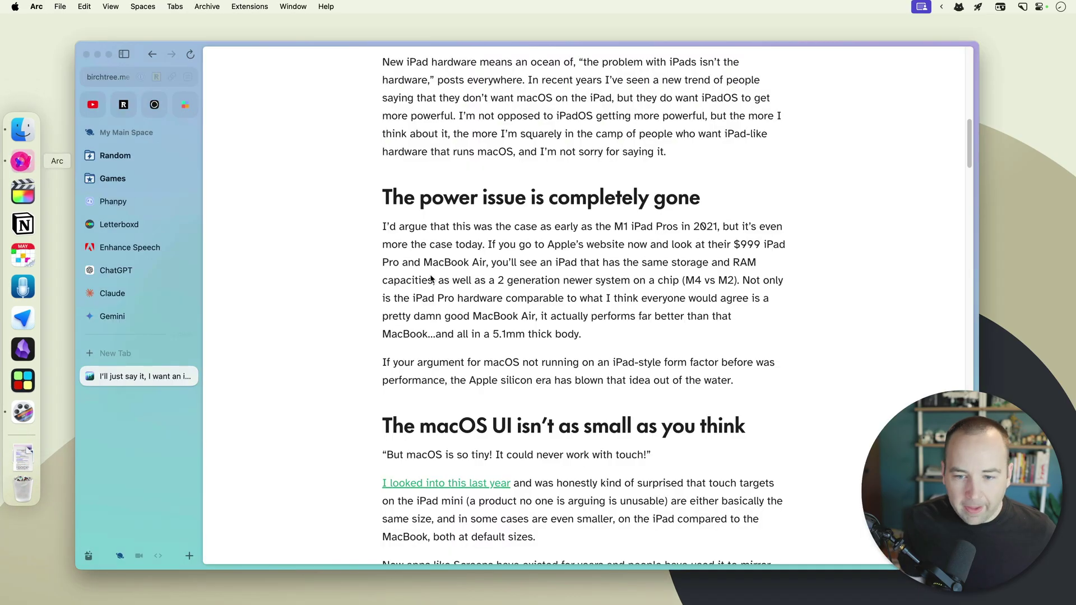
pyautogui.scroll(-5, 419, 410)
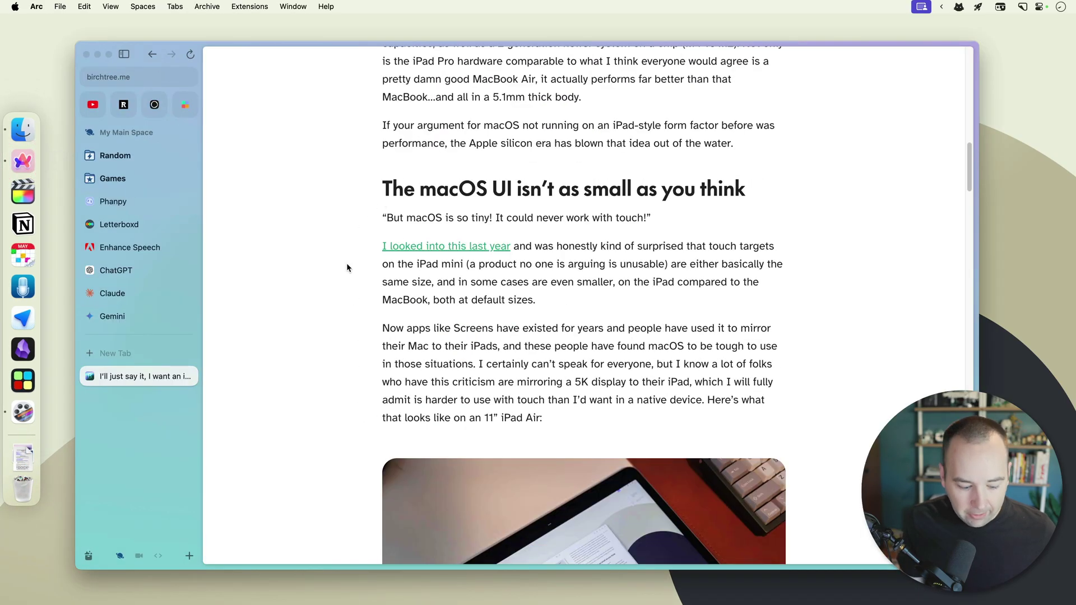
pyautogui.press('super+shift+4')
pyautogui.moveTo(368, 165); pyautogui.dragTo(790, 435)
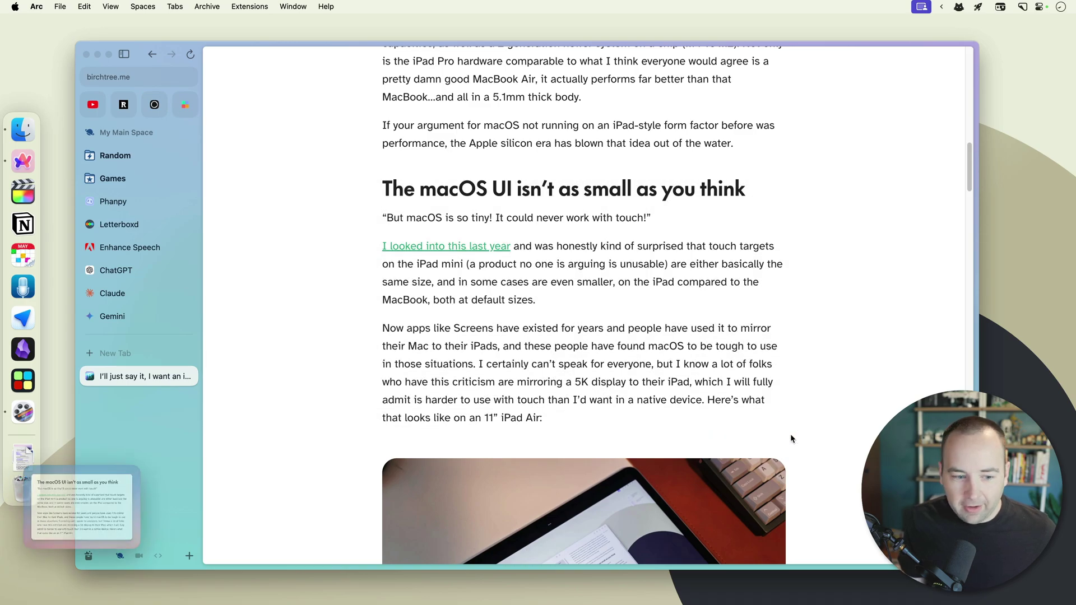
pyautogui.click(102, 513)
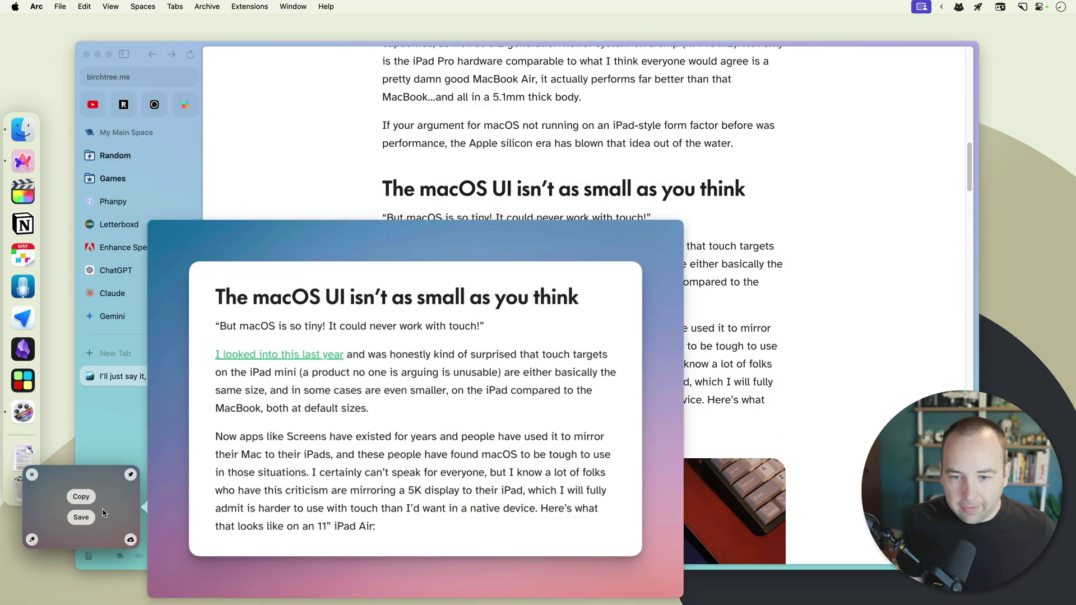
pyautogui.press('Escape')
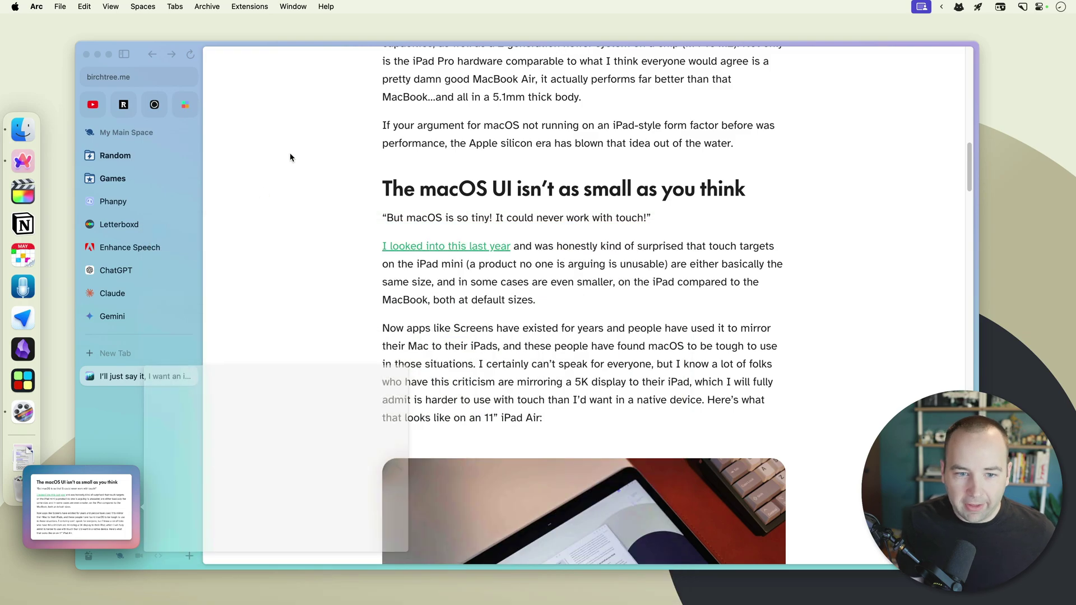
# - Capture the two paragraphs below the iPad photo and open that screenshot in the editor
pyautogui.scroll(-10, 335, 402)
pyautogui.scroll(-3, 335, 401)
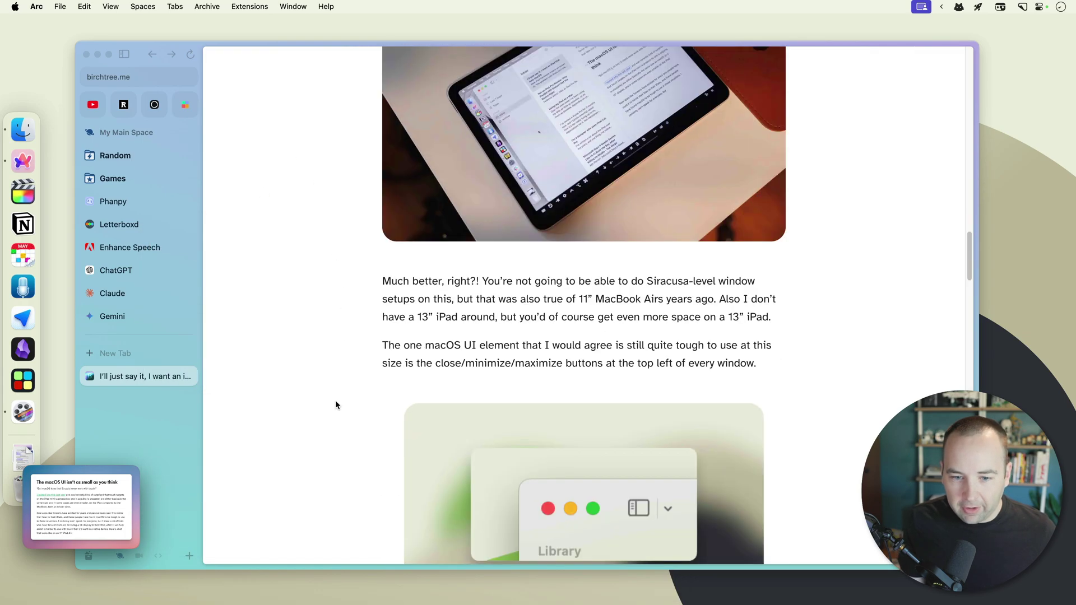
pyautogui.press('super+shift+4')
pyautogui.moveTo(364, 259); pyautogui.dragTo(809, 395)
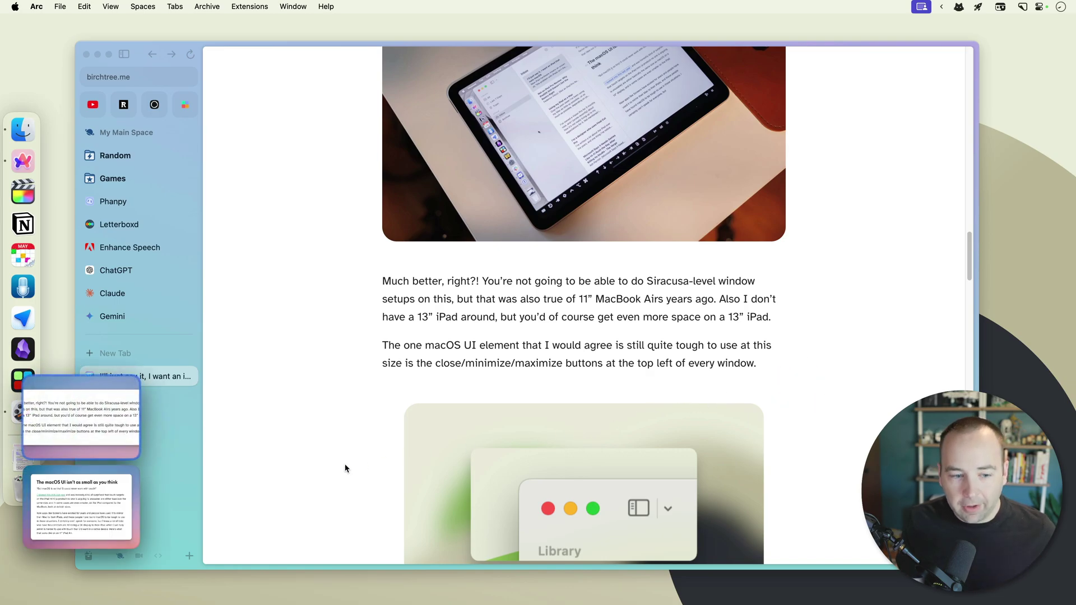
pyautogui.moveTo(95, 428)
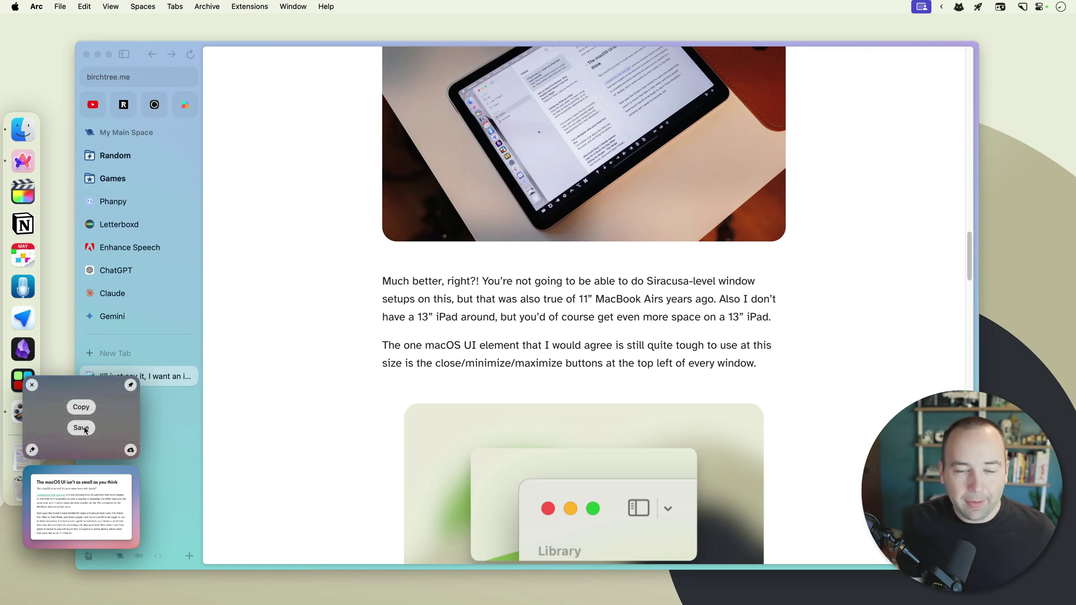
pyautogui.click(32, 449)
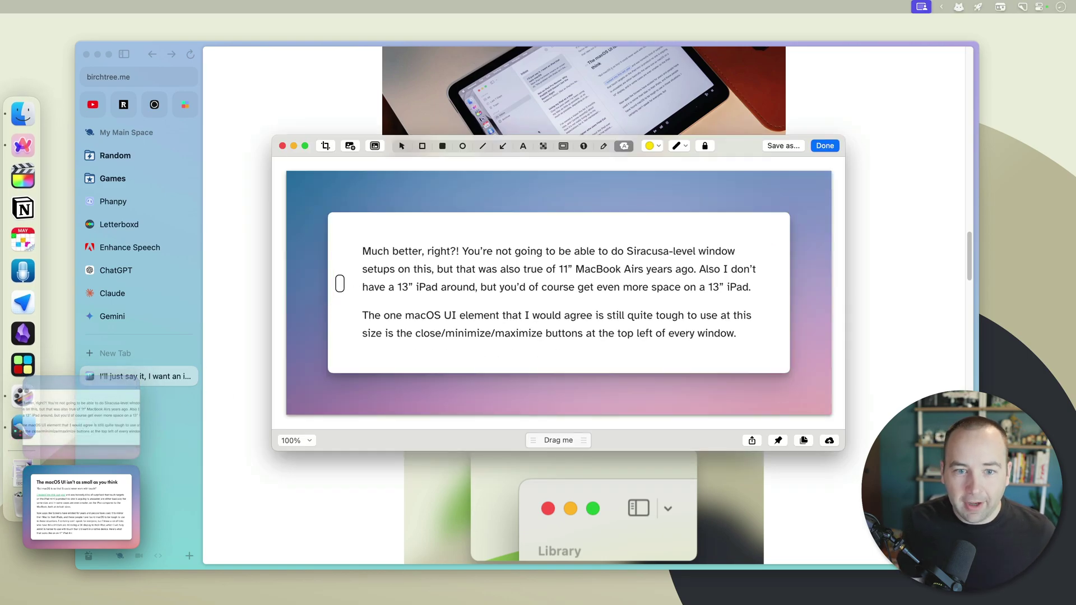
# - Set Default Preset to None in the background settings, then close the editor
pyautogui.click(376, 146)
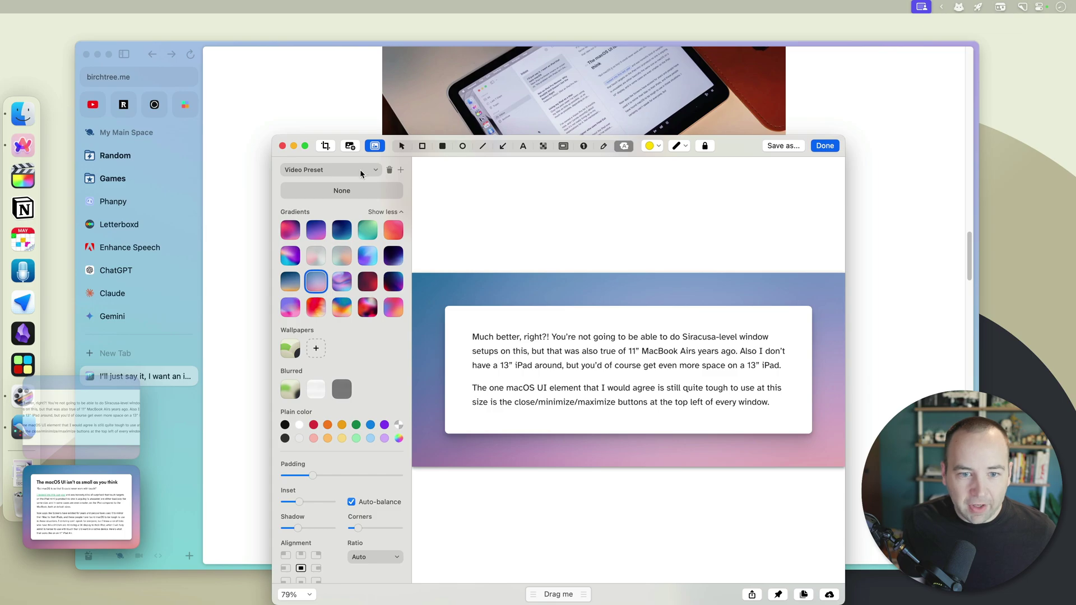
pyautogui.click(362, 171)
pyautogui.moveTo(344, 284)
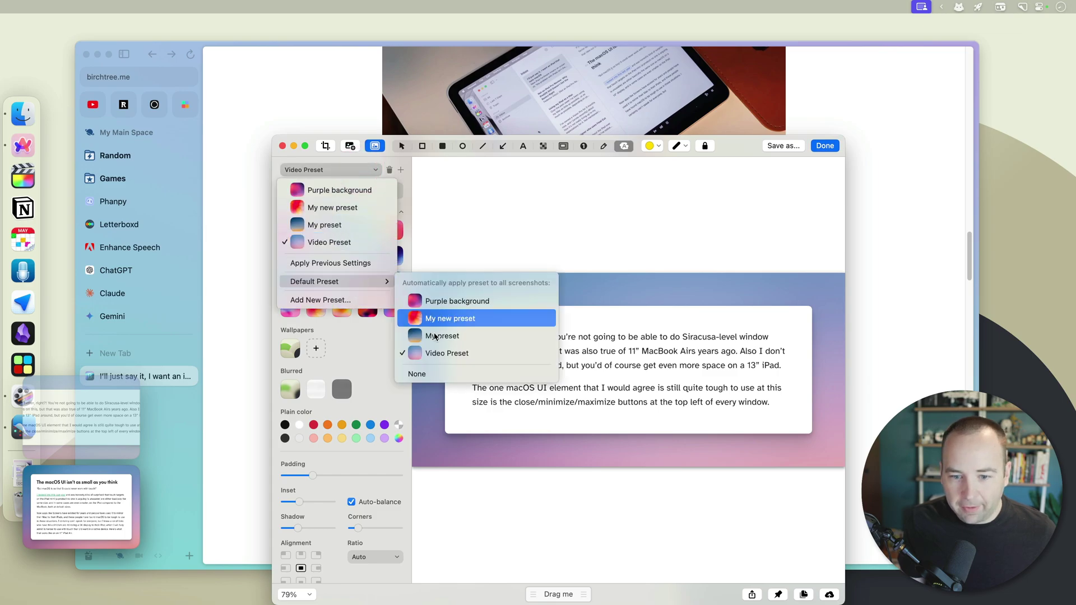
pyautogui.click(440, 376)
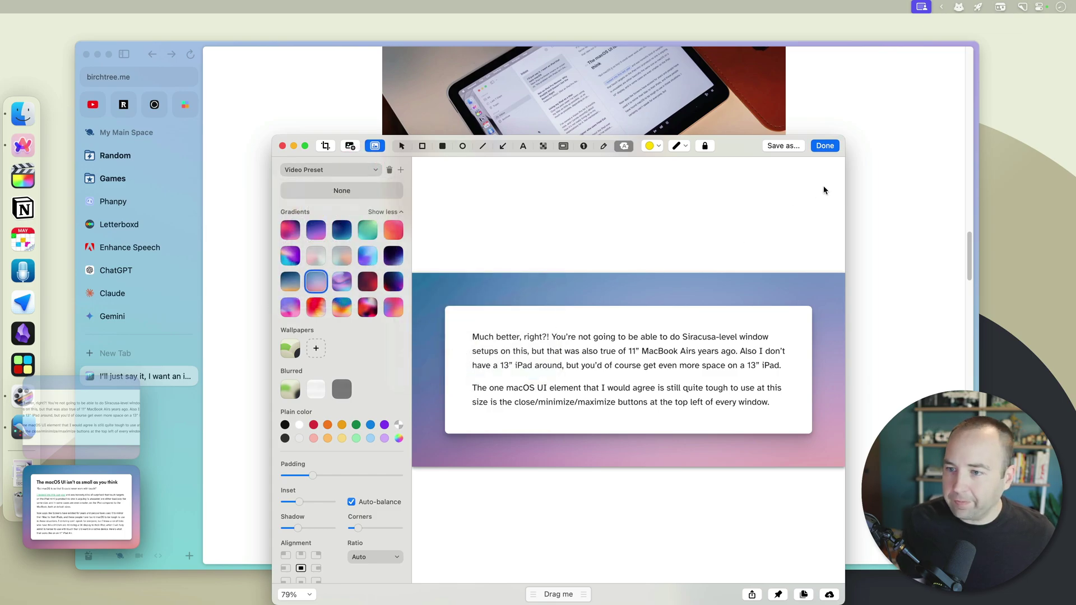
pyautogui.click(825, 146)
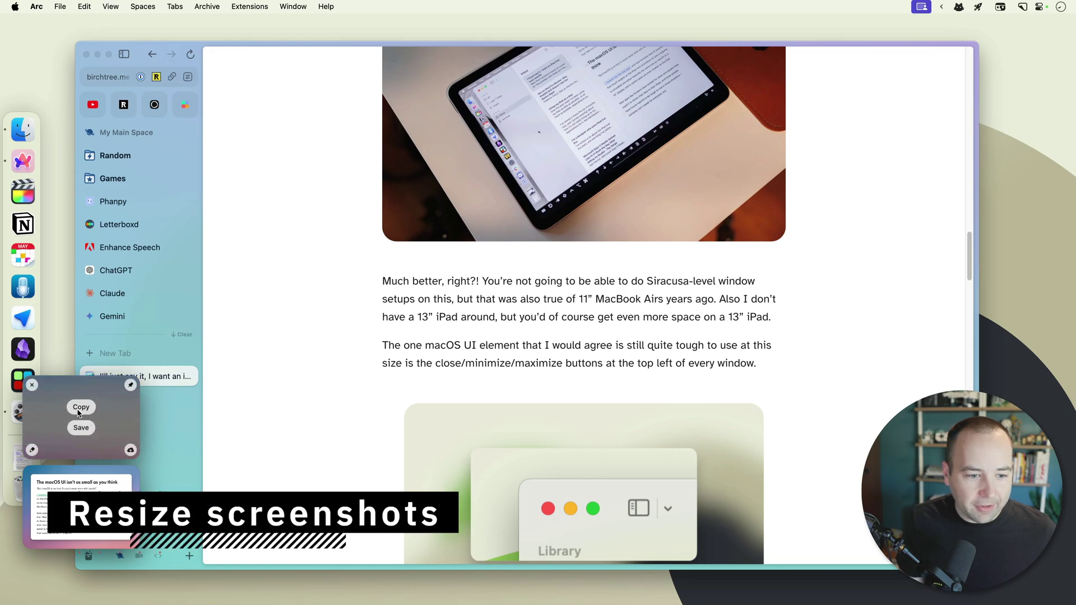
# - Copy the screenshot and drag its thumbnail onto the desktop as a file
pyautogui.click(80, 408)
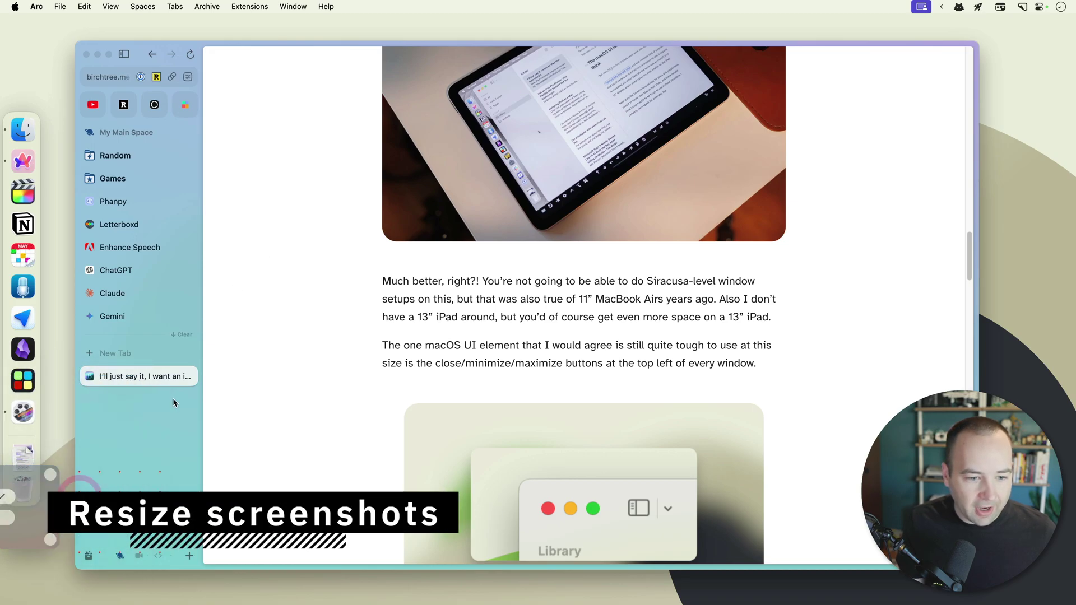
pyautogui.click(260, 291)
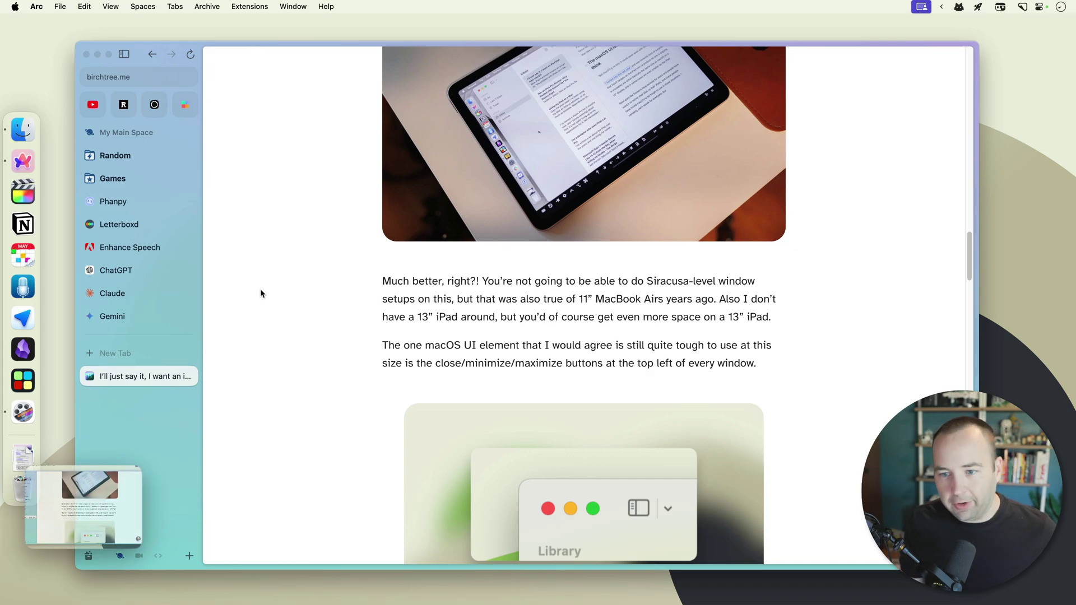
pyautogui.moveTo(87, 514); pyautogui.dragTo(935, 33)
# - Confirm in Get Info the file is 3840×2160, then take a full-screen screenshot
pyautogui.click(936, 32)
pyautogui.press('super+i')
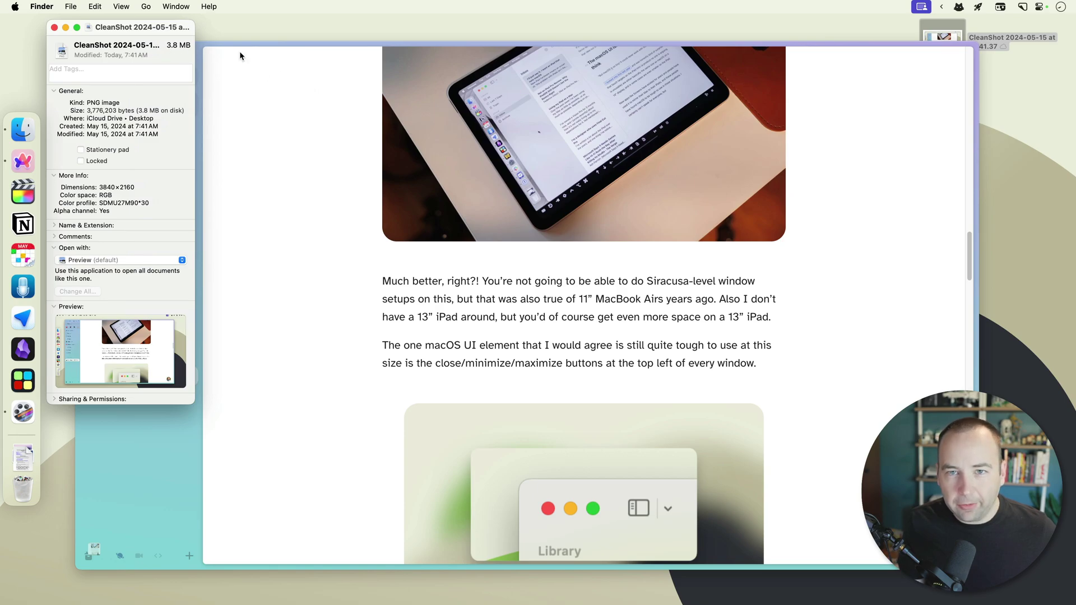
pyautogui.press('super+w')
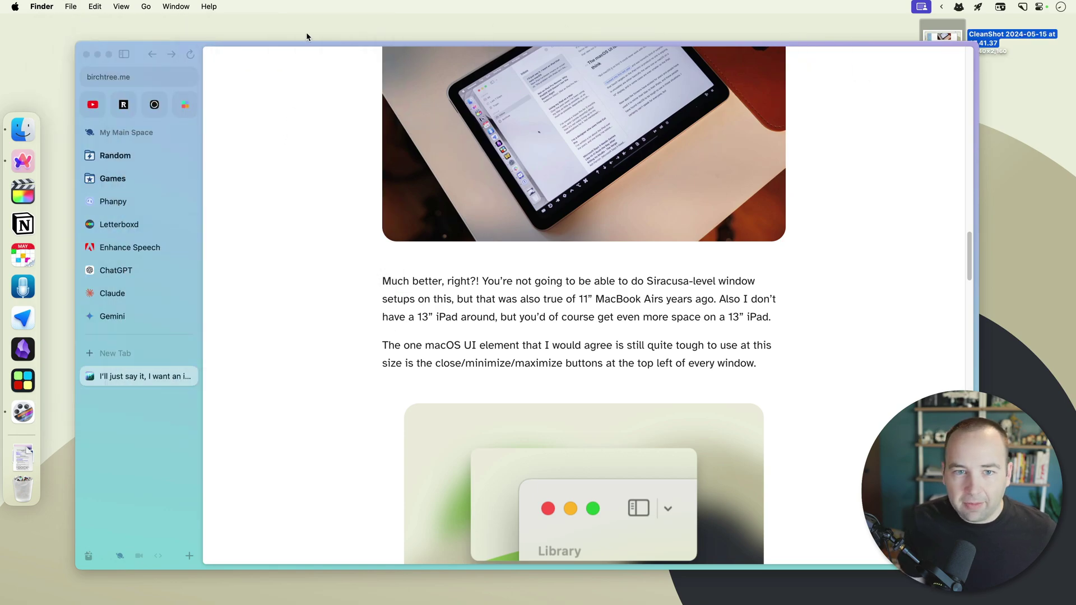
pyautogui.click(315, 114)
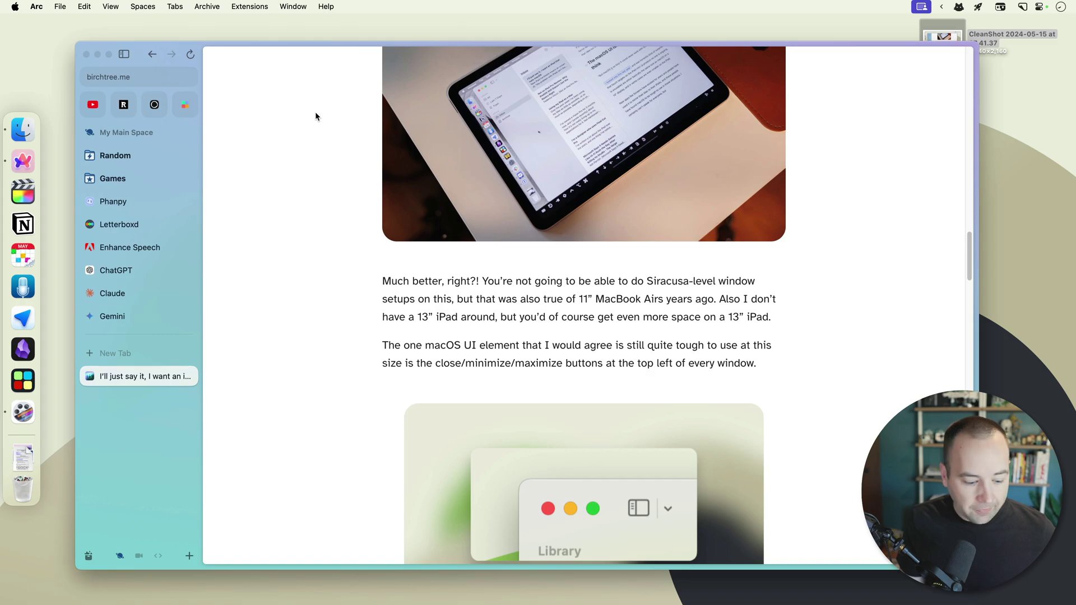
pyautogui.press('super+shift+3')
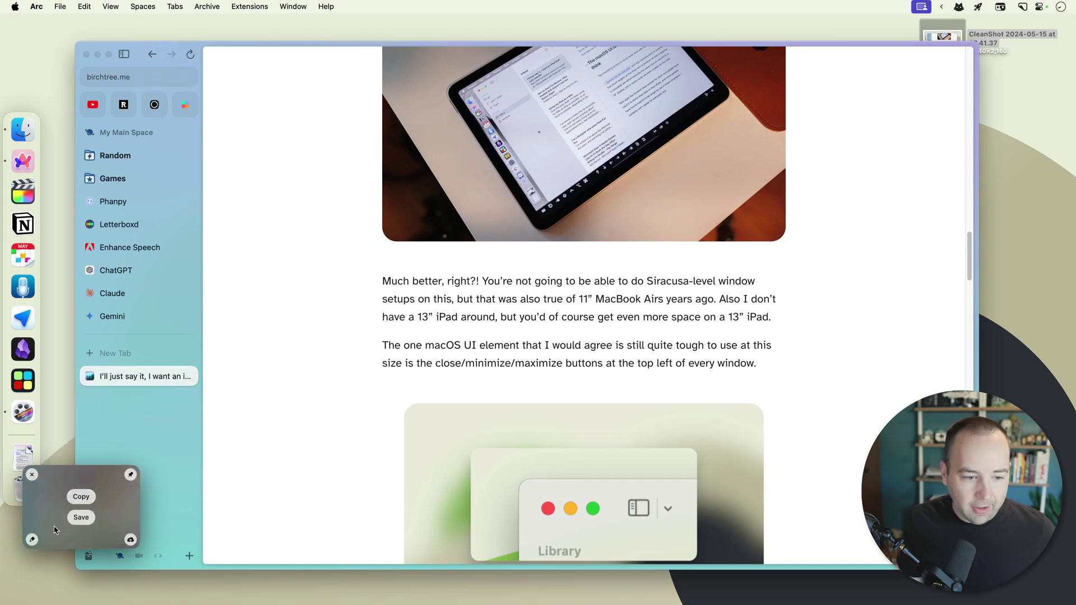
# - Resize the full-screen capture to 50 percent width in the crop tool's Image size, then finish
pyautogui.click(32, 540)
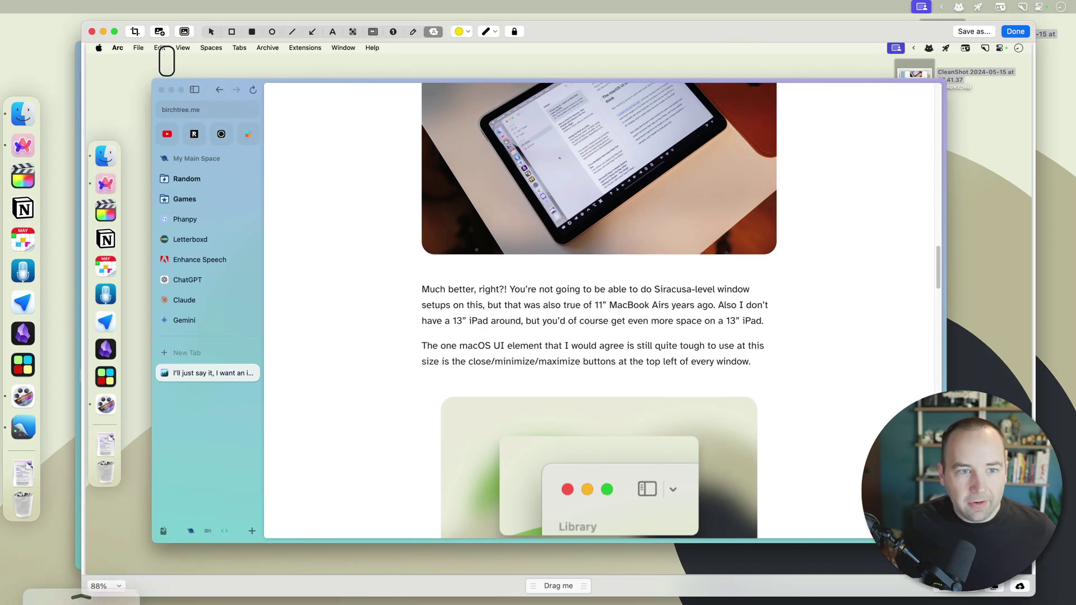
pyautogui.click(139, 33)
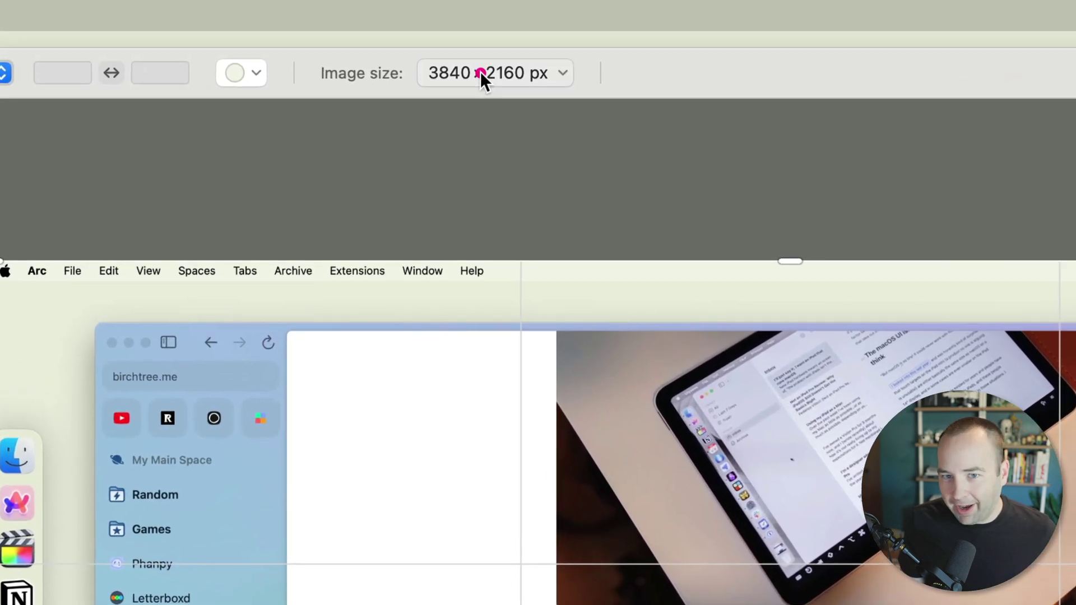
pyautogui.click(451, 49)
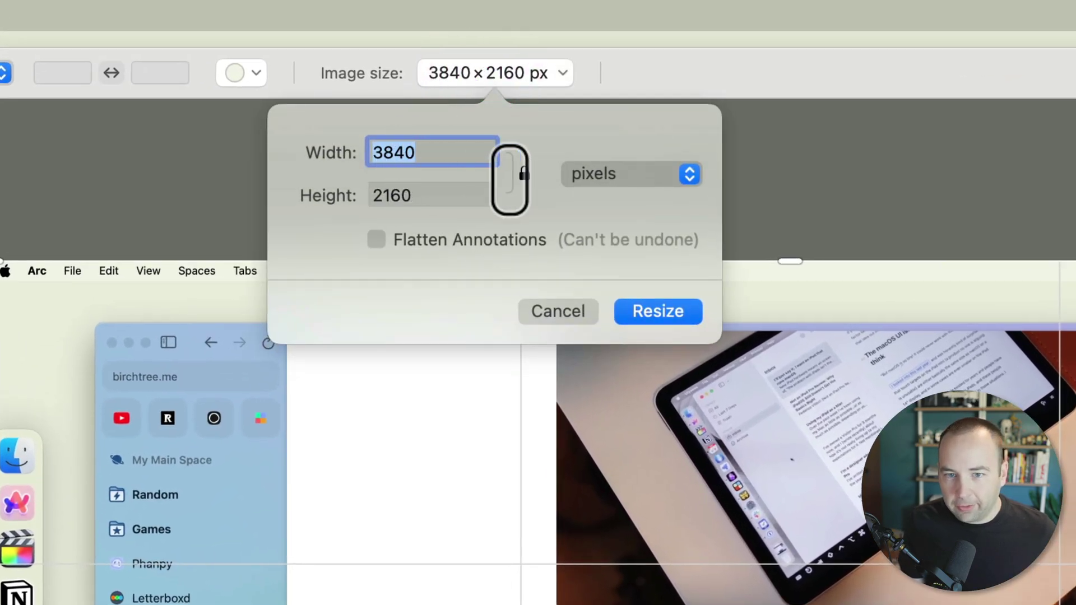
pyautogui.click(621, 181)
pyautogui.click(620, 191)
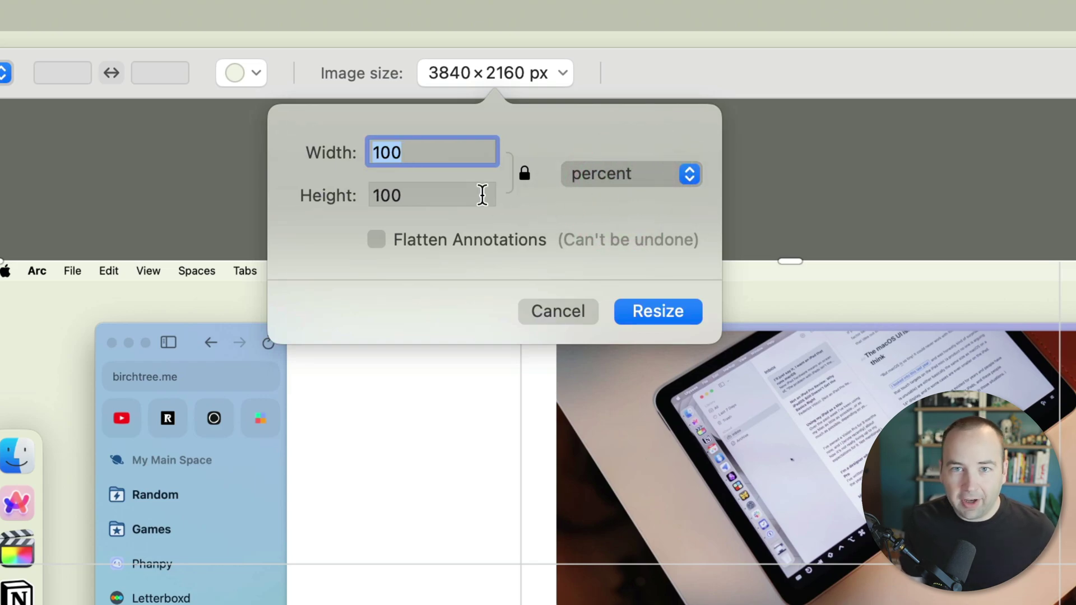
pyautogui.write('50')
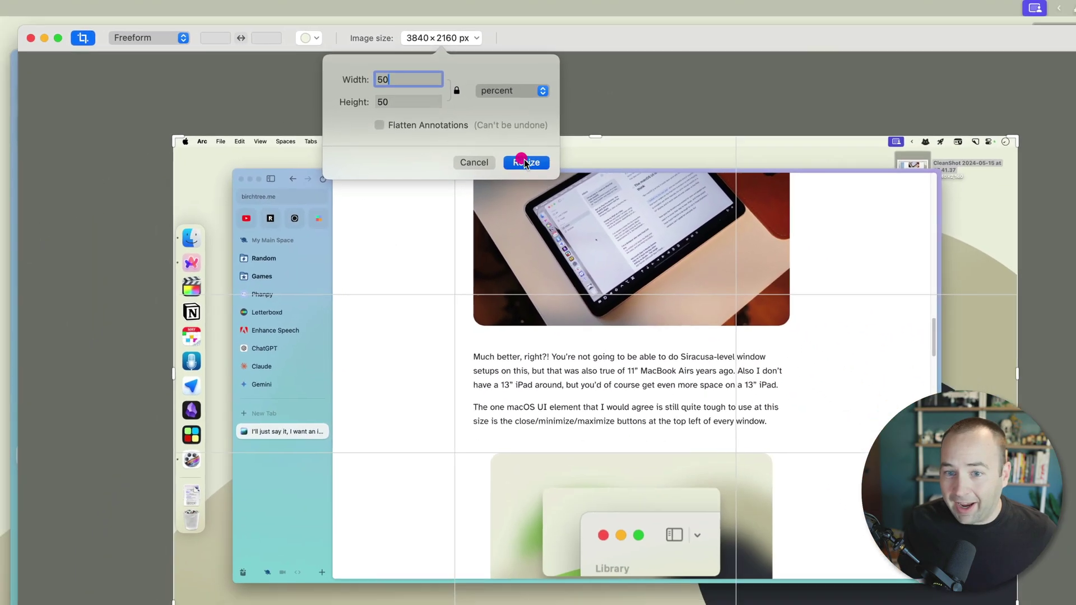
pyautogui.click(658, 310)
pyautogui.click(1023, 30)
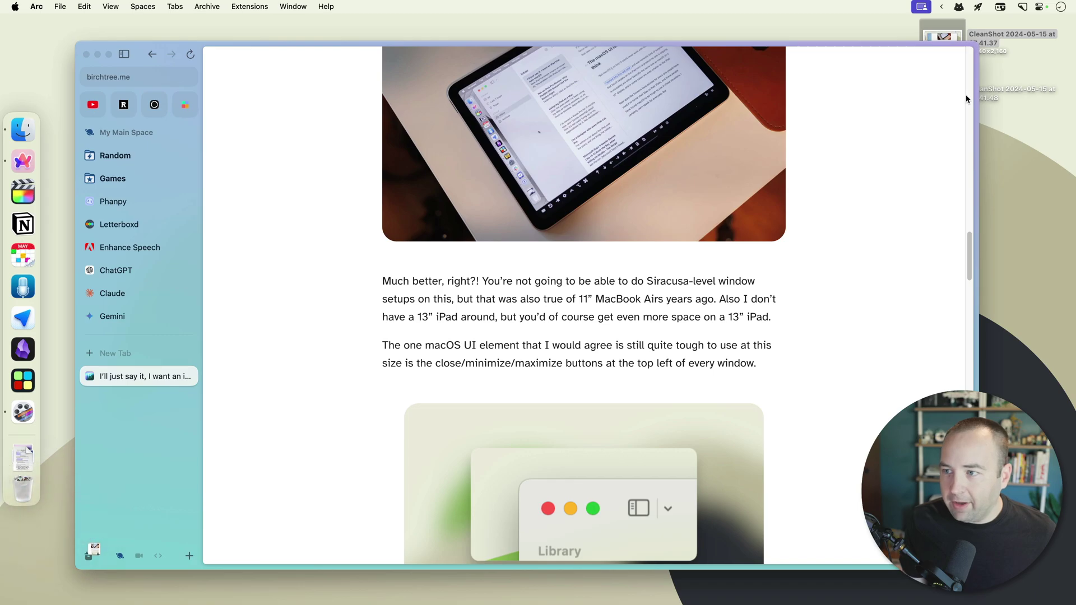
# - Compare both desktop screenshots in Get Info: 3840×2160 original versus 1920×1080 resized copy
pyautogui.click(993, 43)
pyautogui.press('super+i')
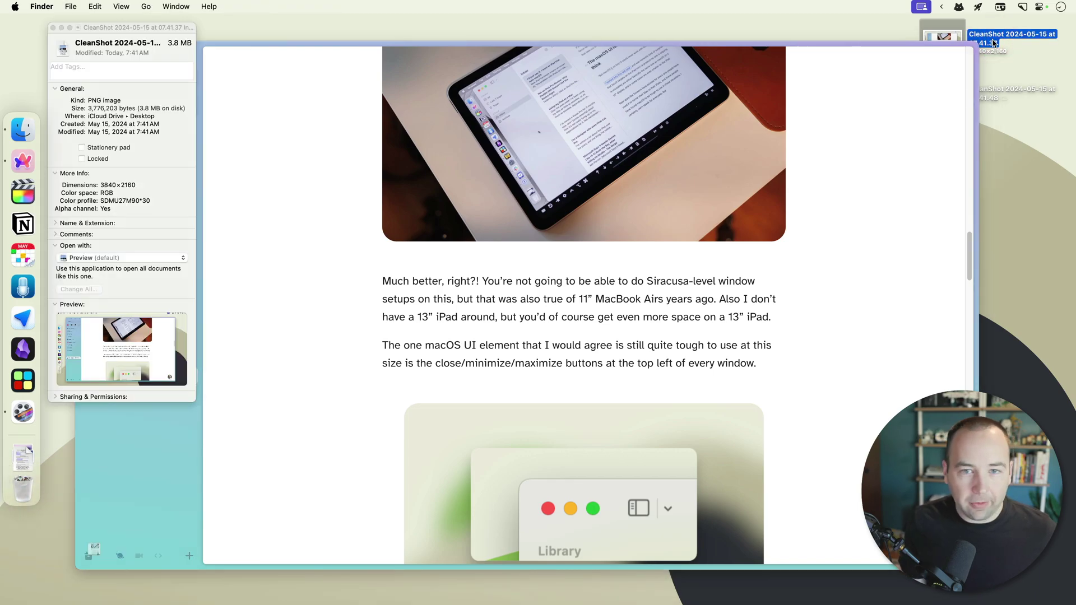
pyautogui.click(990, 93)
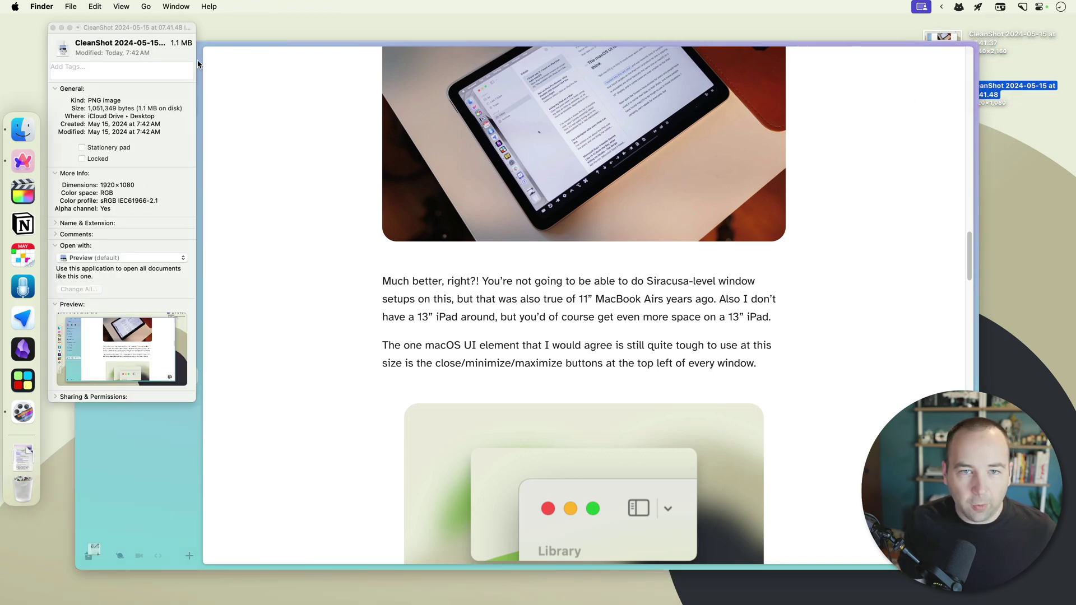
pyautogui.click(53, 28)
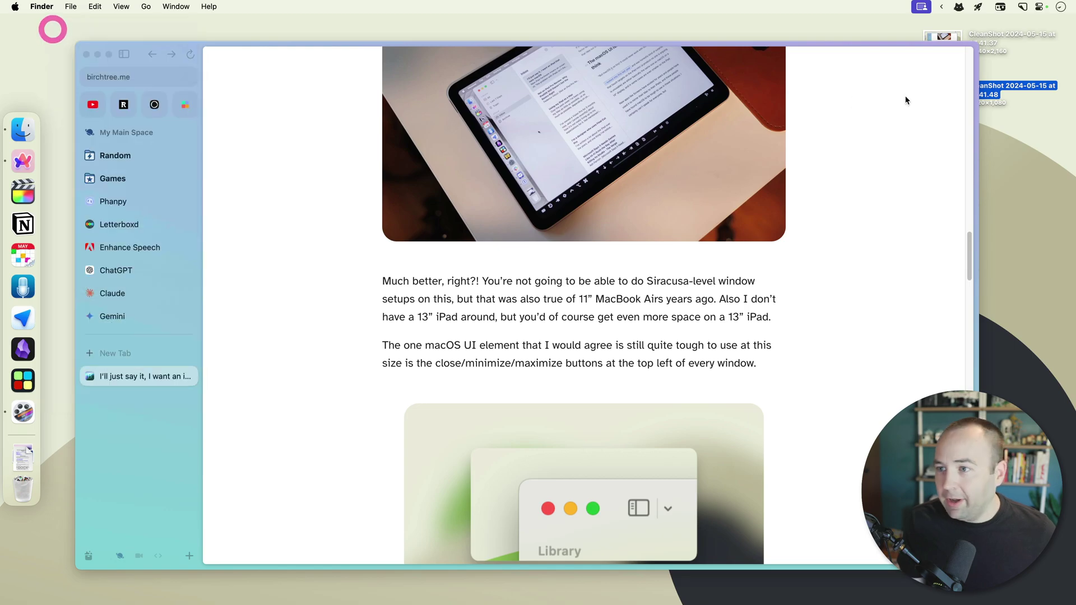
# - Move the 1920×1080 resized screenshot to the Trash, keeping the original
pyautogui.click(877, 103)
pyautogui.click(865, 105)
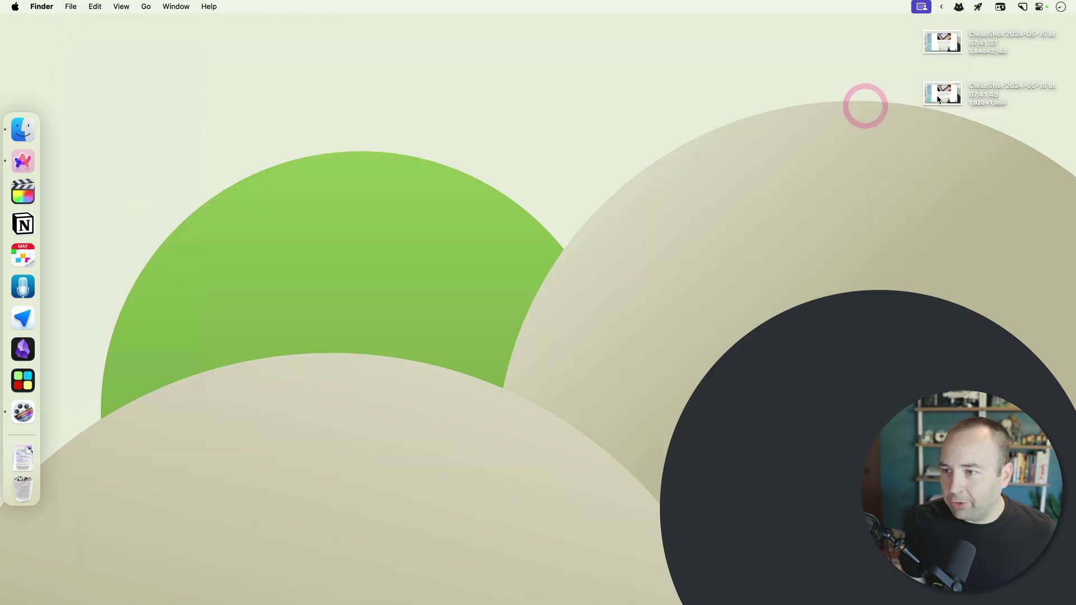
pyautogui.click(938, 95)
pyautogui.press('super+BackSpace')
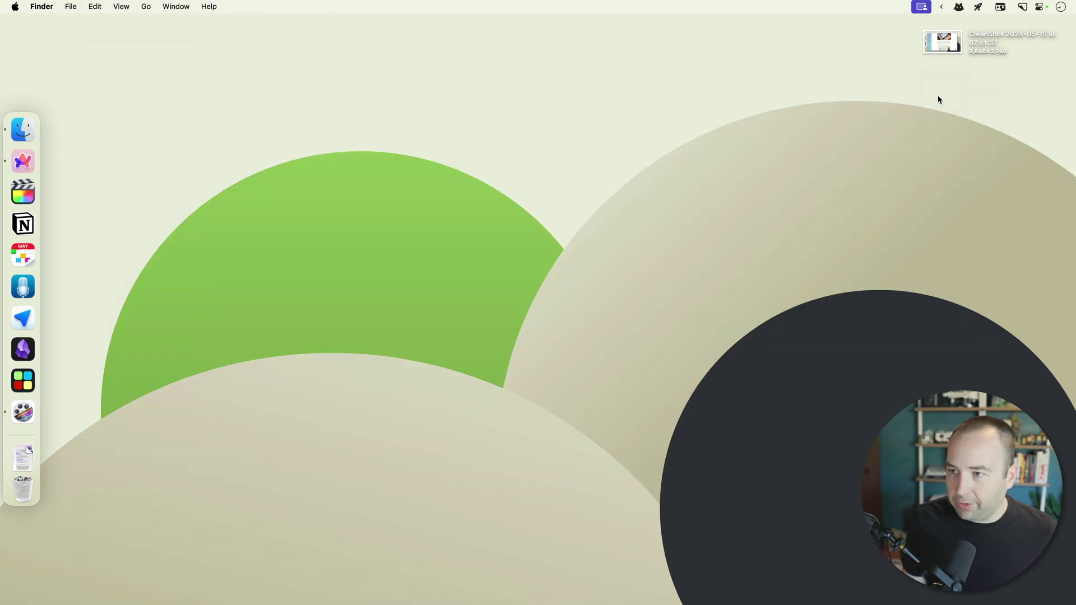
pyautogui.rightClick(941, 41)
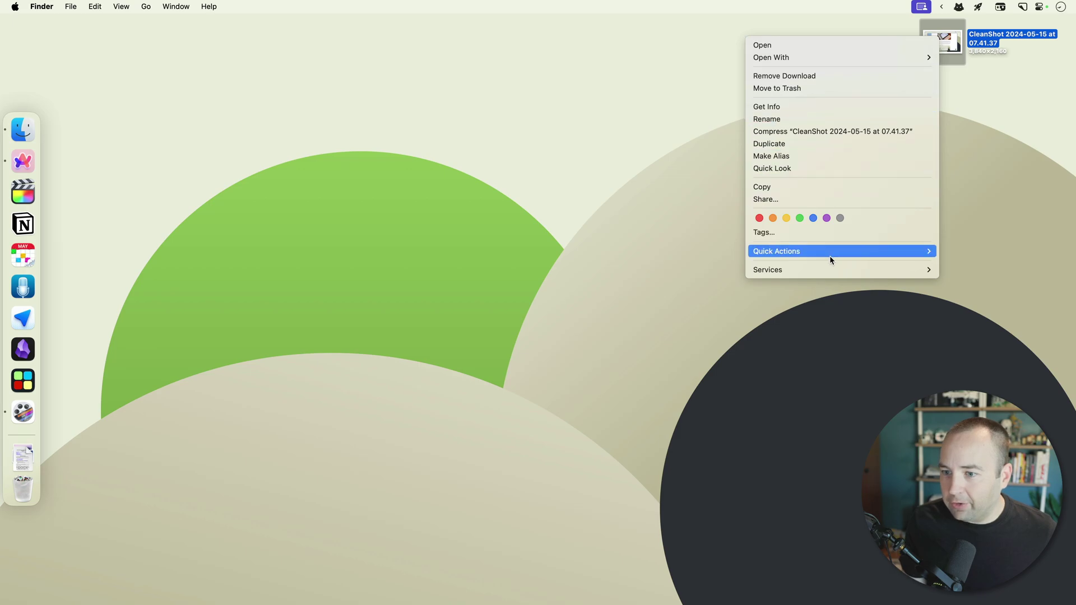
# - Run the Resize Image quick action on the original with a width of 1080
pyautogui.moveTo(828, 257)
pyautogui.click(973, 327)
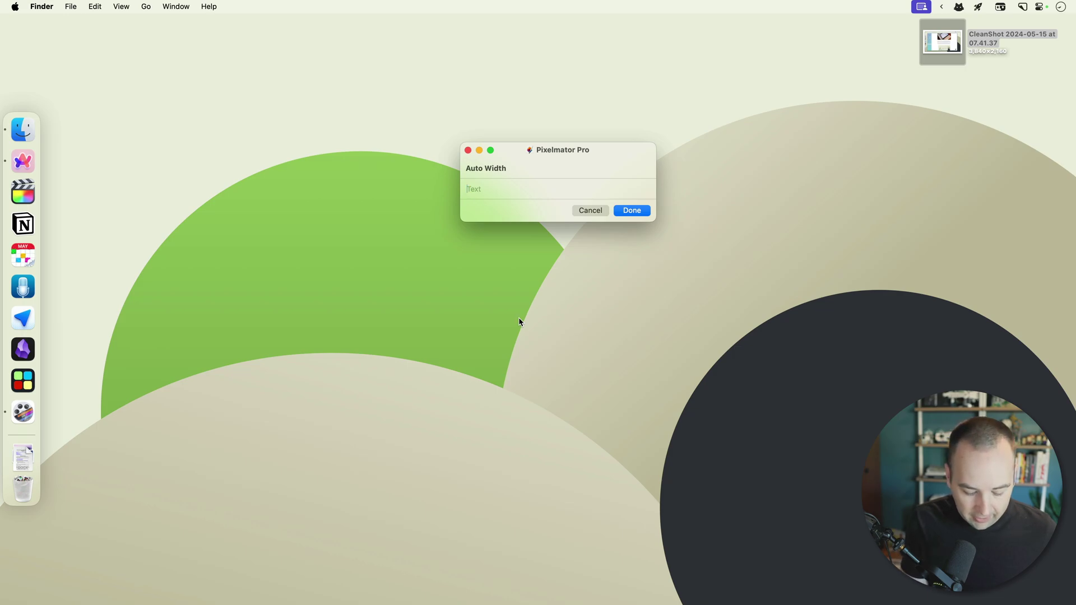
pyautogui.write('1080')
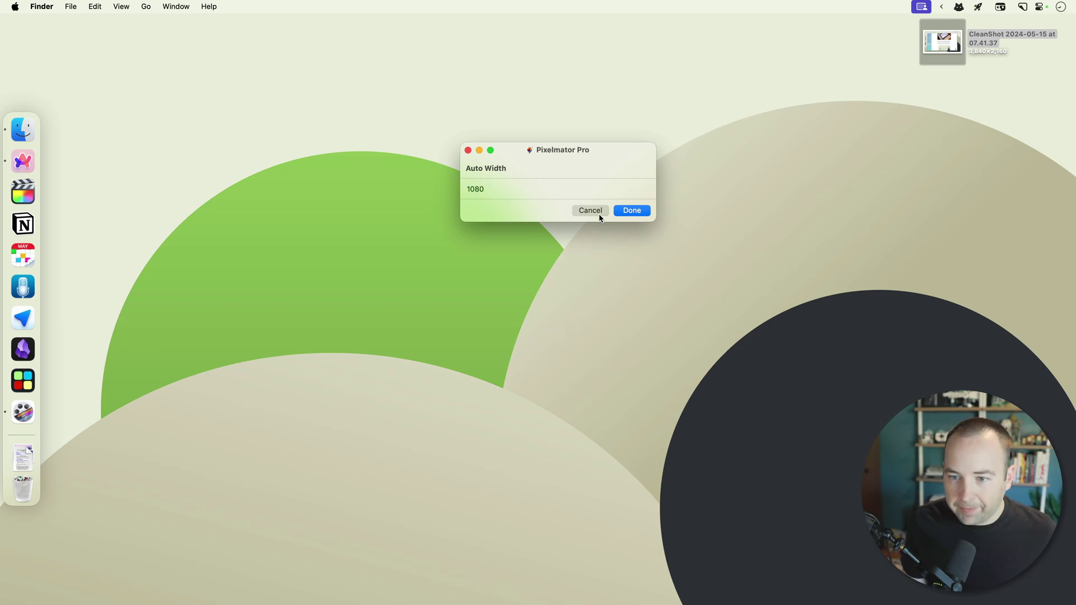
pyautogui.click(633, 210)
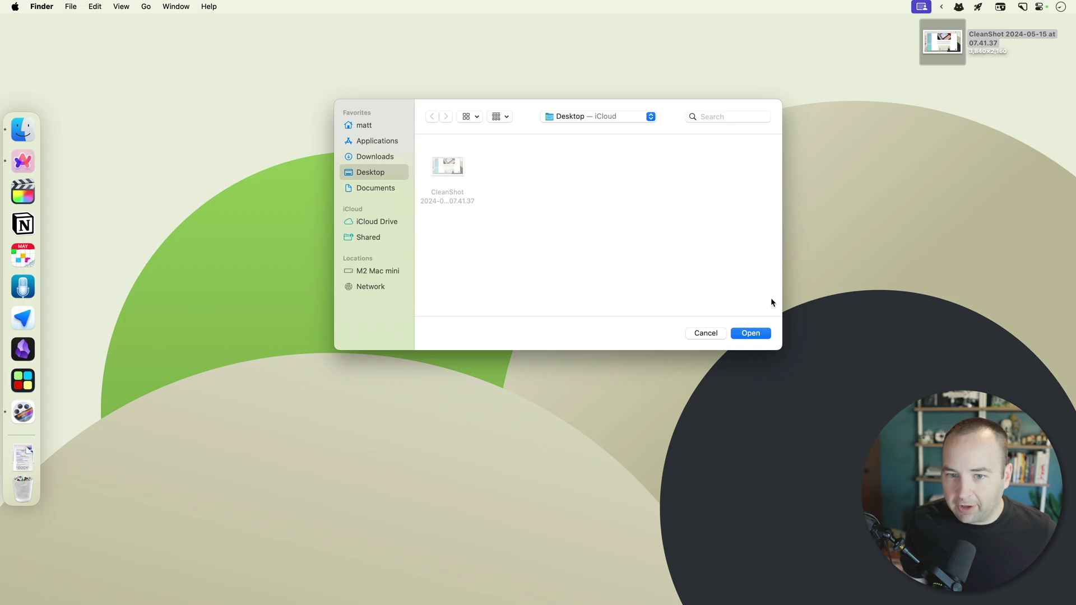
pyautogui.click(751, 333)
# - Check in Get Info that the new copy is 1080×608 and 315 KB
pyautogui.click(939, 101)
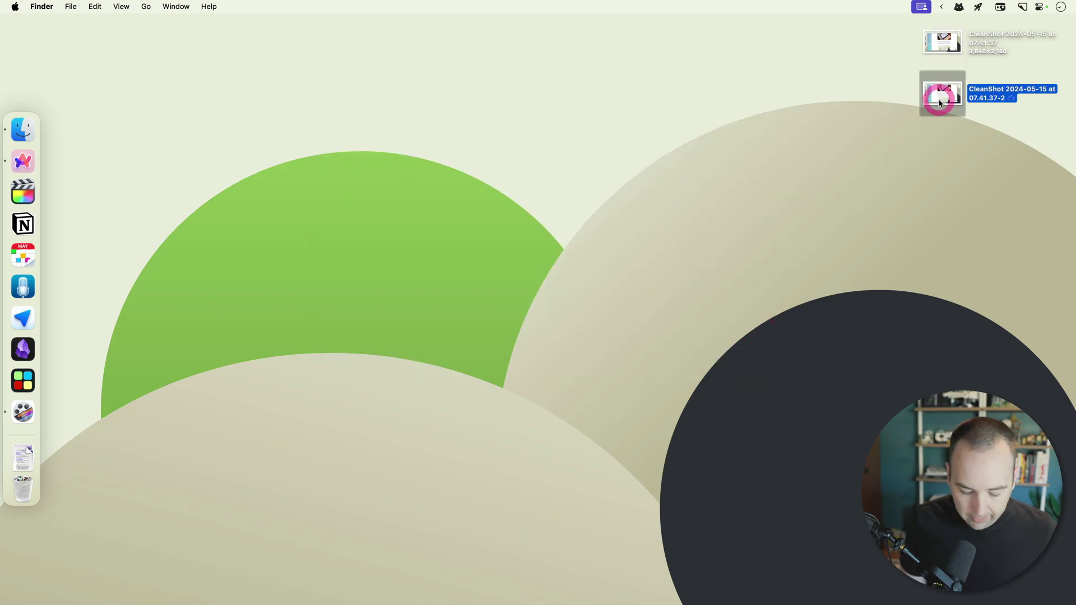
pyautogui.press('super+i')
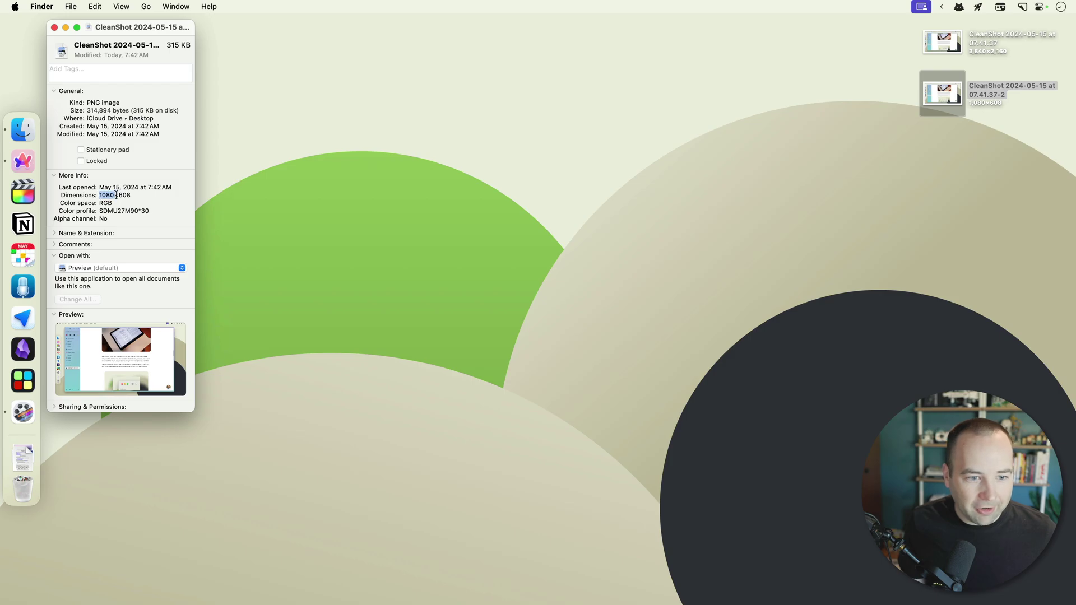
pyautogui.click(119, 195)
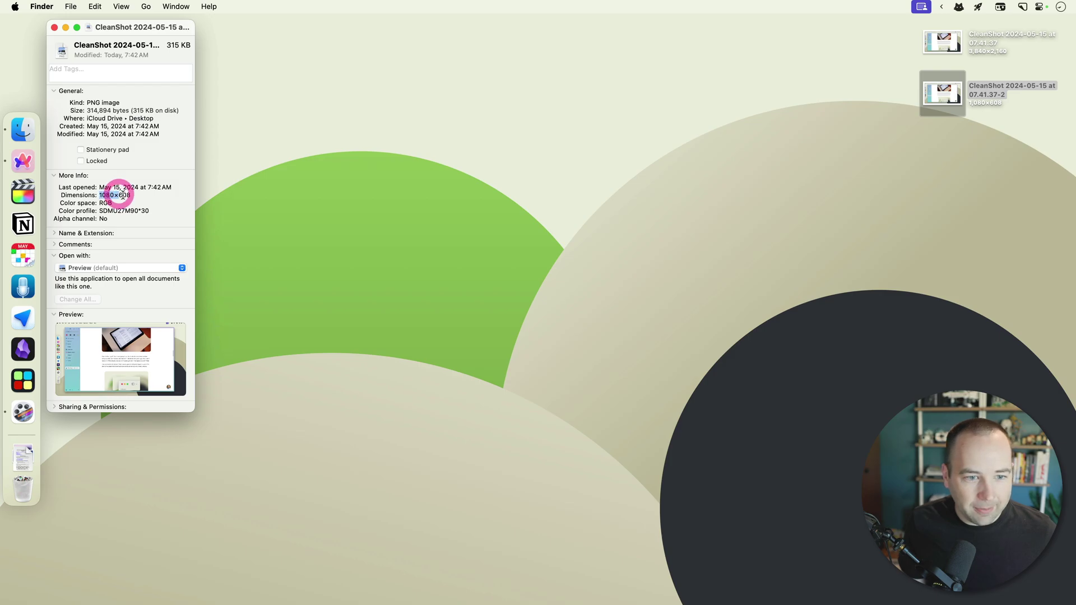
pyautogui.click(55, 27)
# - Launch the Shortcuts app from the Raycast launcher
pyautogui.click(468, 186)
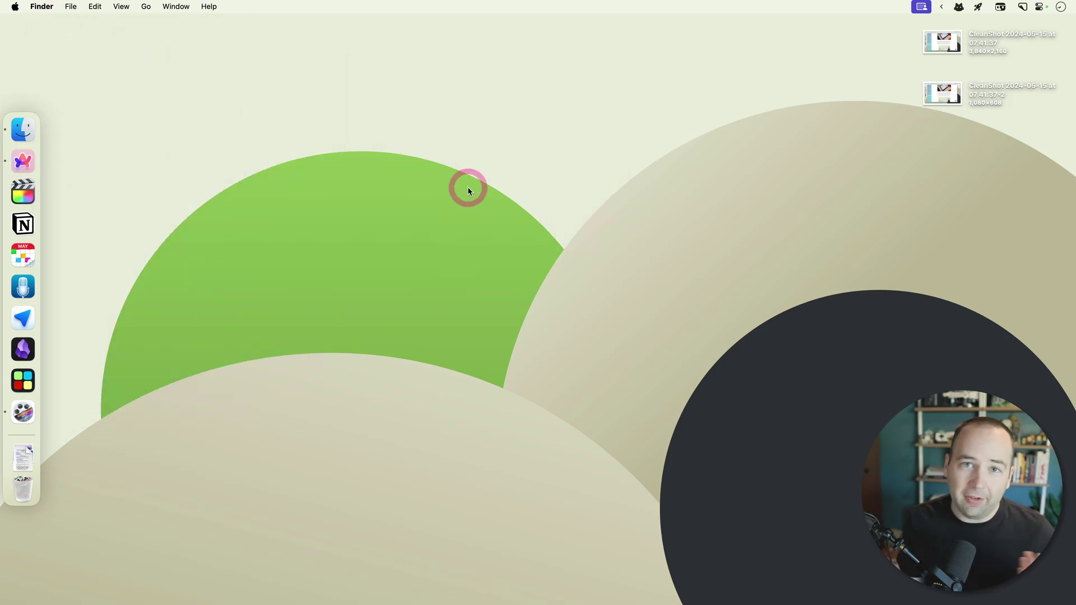
pyautogui.press('super+space')
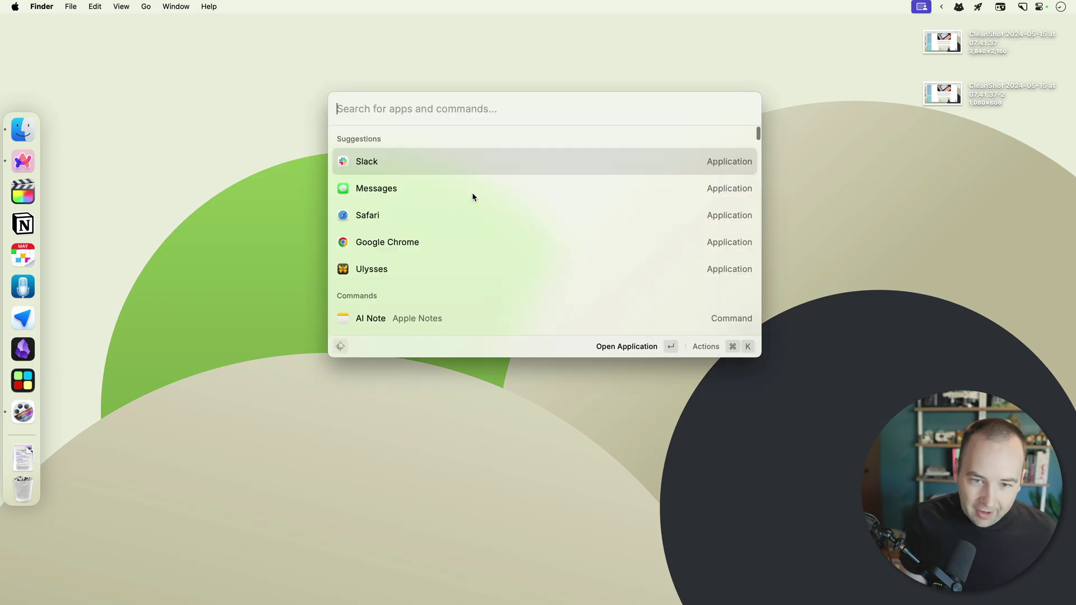
pyautogui.write('sla')
pyautogui.press('BackSpace')
pyautogui.press('BackSpace')
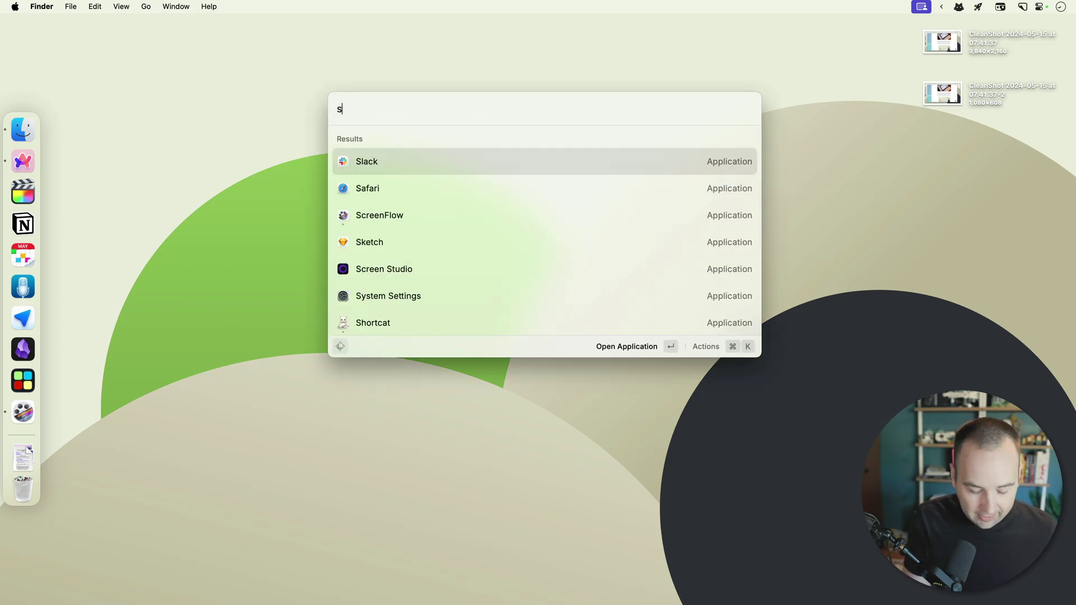
pyautogui.write('hortcuts')
pyautogui.press('Return')
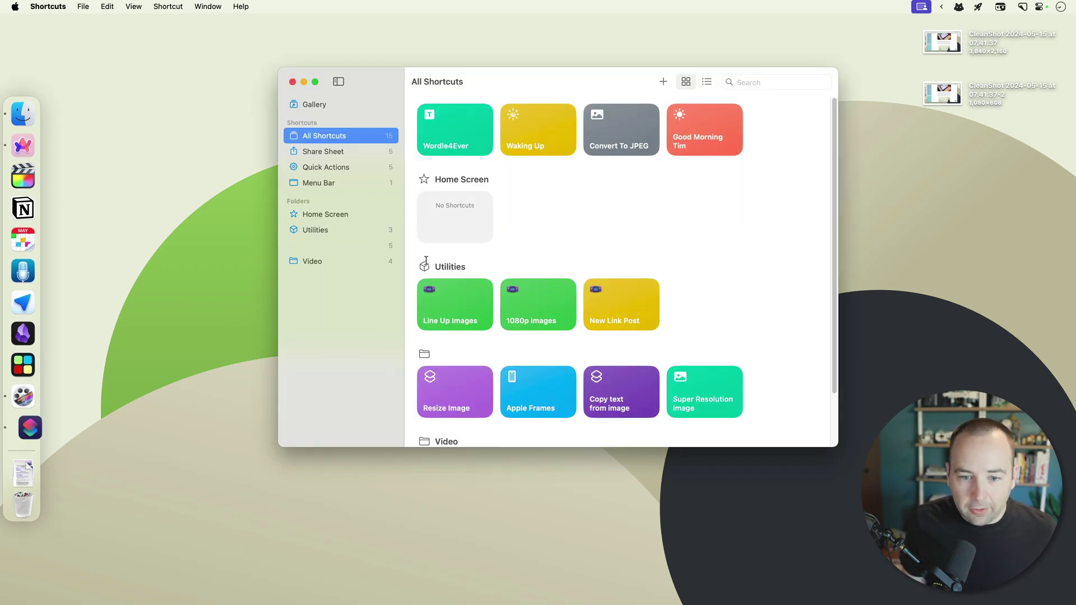
# - Open the Resize Image shortcut and copy an iCloud link to share it
pyautogui.doubleClick(468, 396)
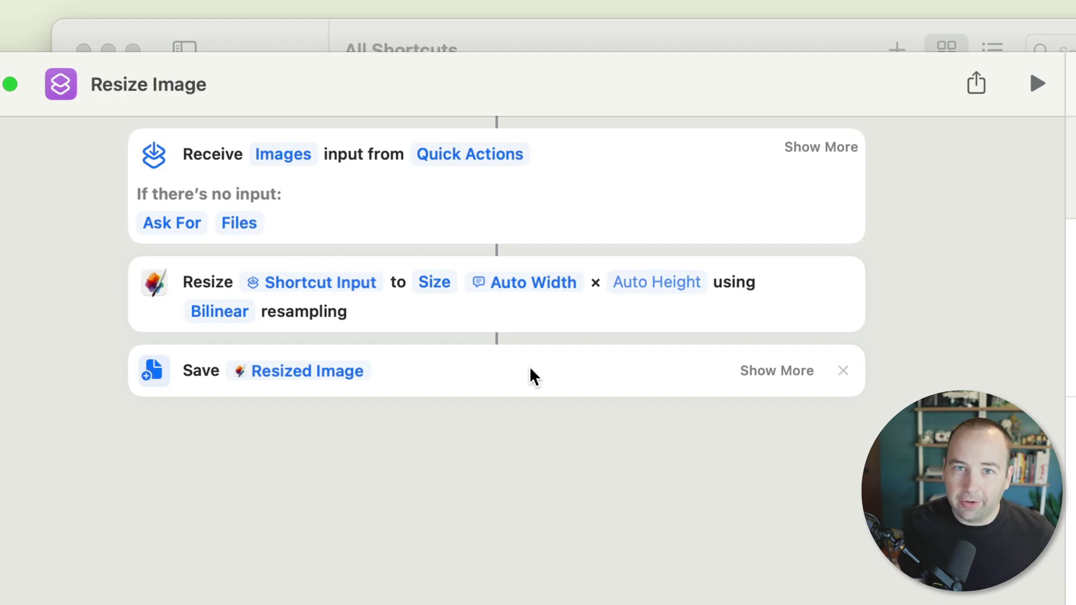
pyautogui.click(975, 85)
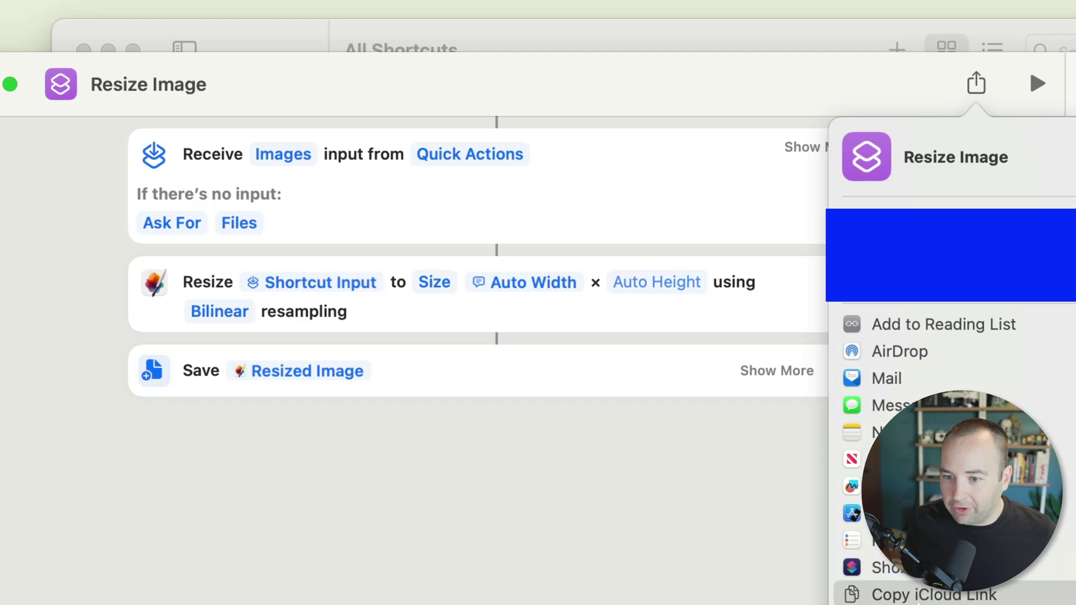
pyautogui.click(924, 596)
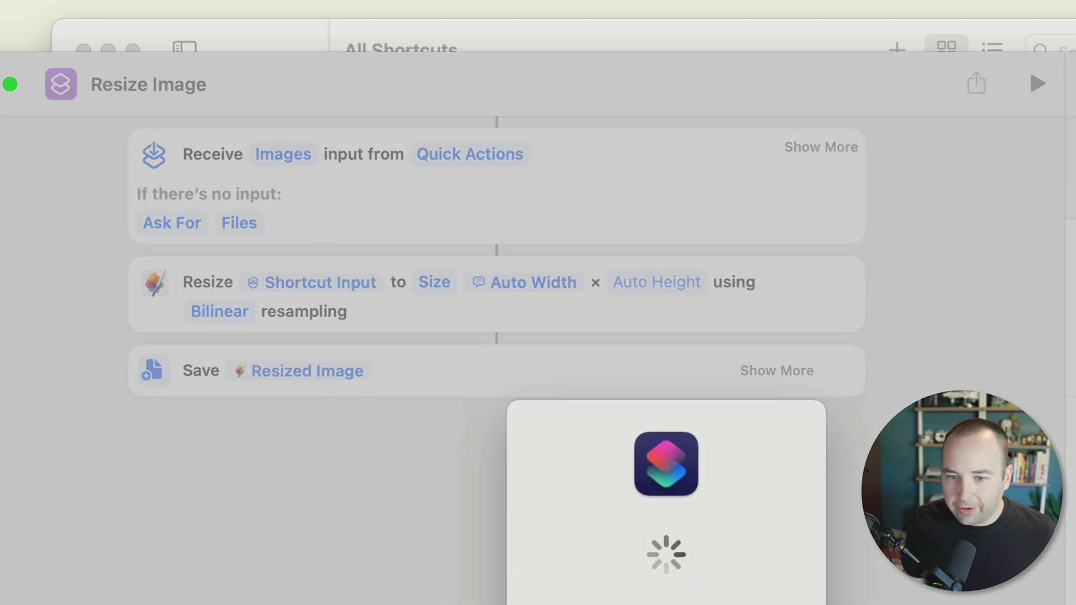